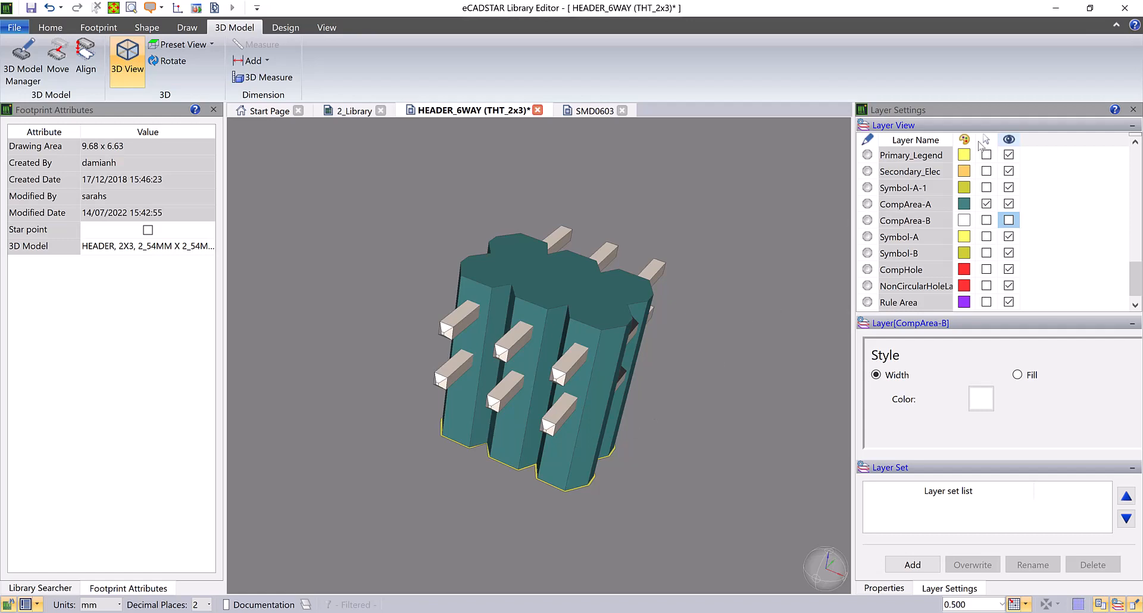
- Set the CompArea-A layer's display style to Width and hide the layer
{"action": "left_click", "coordinate": [1008, 204]}
{"action": "left_click", "coordinate": [1009, 203]}
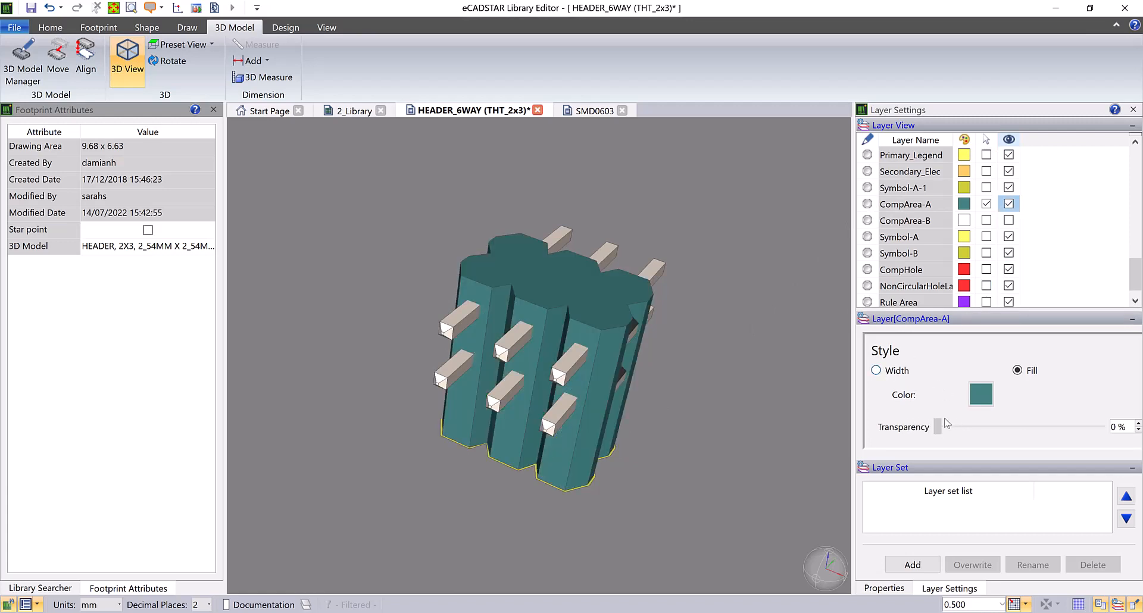
{"action": "left_click_drag", "start_coordinate": [956, 426], "coordinate": [924, 428]}
{"action": "left_click", "coordinate": [878, 372]}
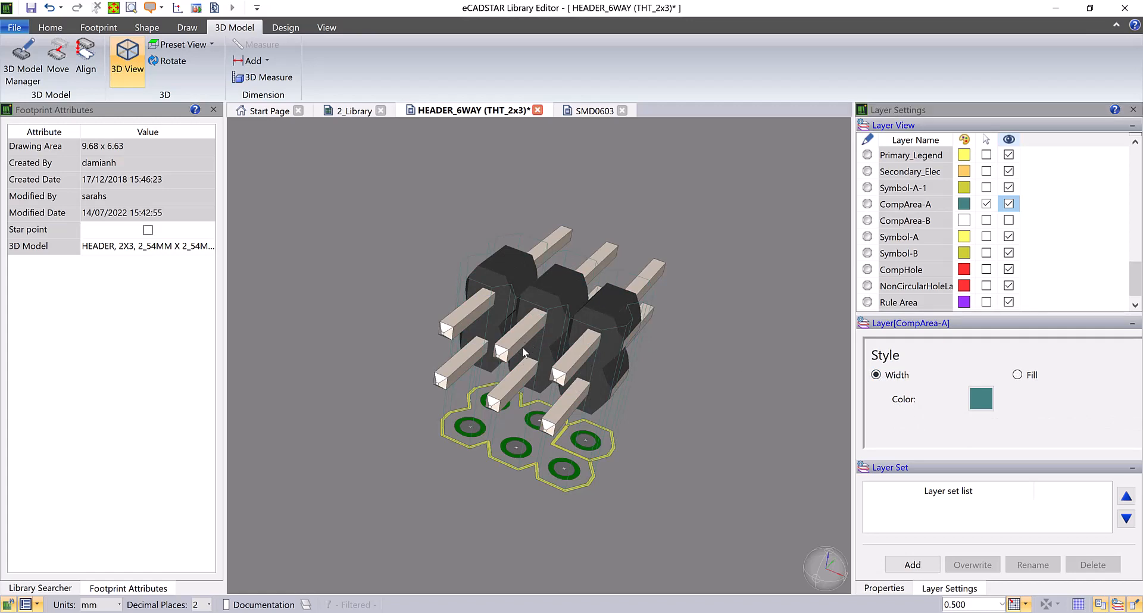
{"action": "scroll", "coordinate": [523, 346], "scroll_direction": "up", "scroll_amount": 3}
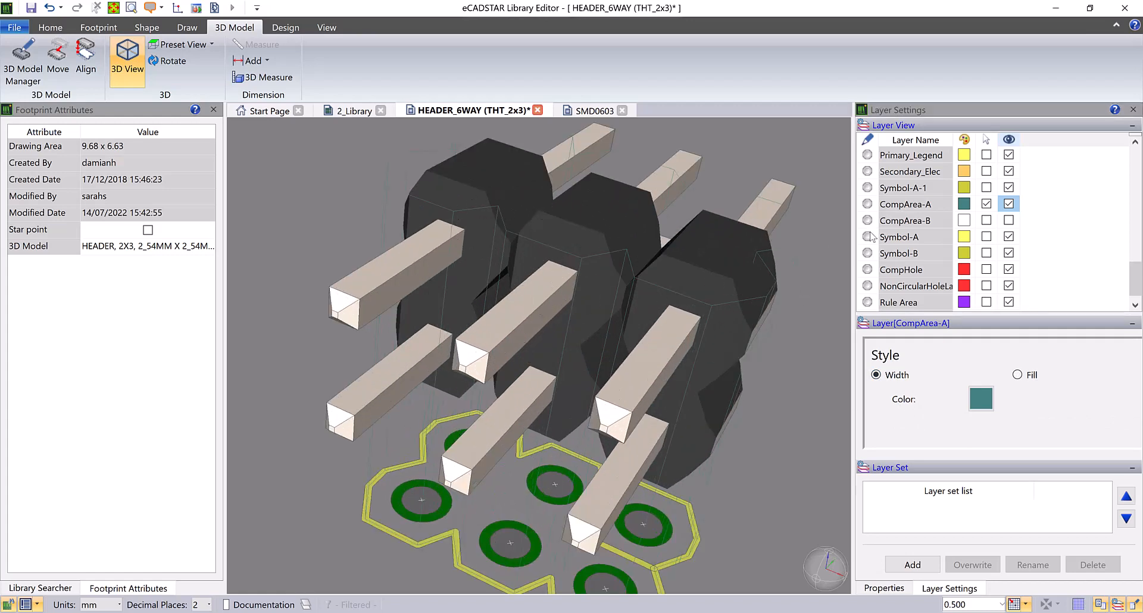
{"action": "left_click", "coordinate": [1008, 205]}
- Examine the 2x3 header's 3D model and its alignment with the footprint pads from several angles
{"action": "left_click", "coordinate": [333, 28]}
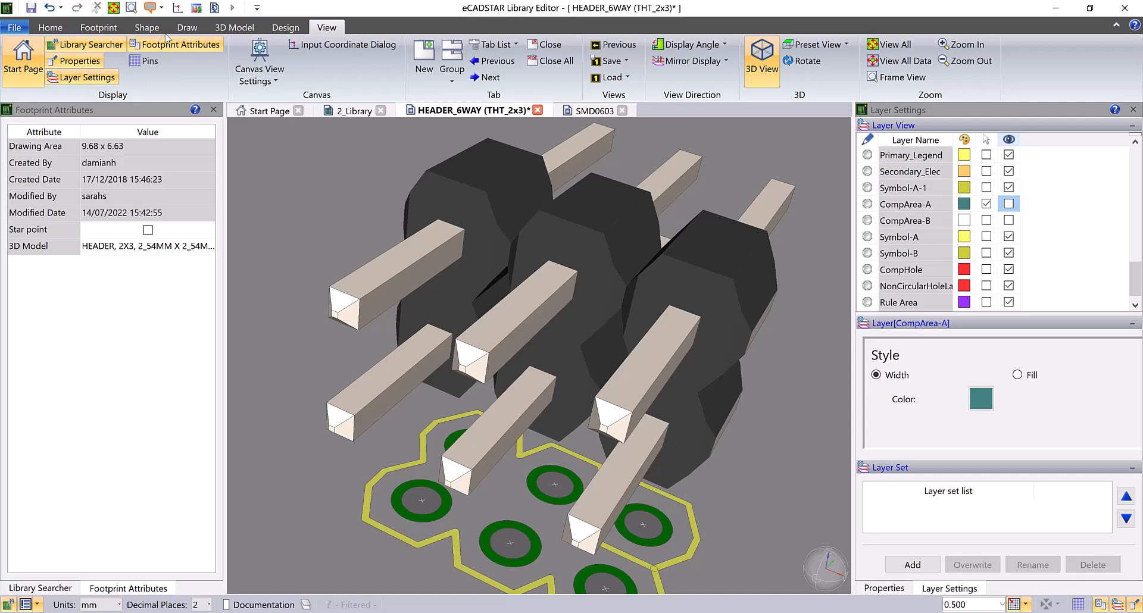
{"action": "scroll", "coordinate": [593, 339], "scroll_direction": "down", "scroll_amount": 3}
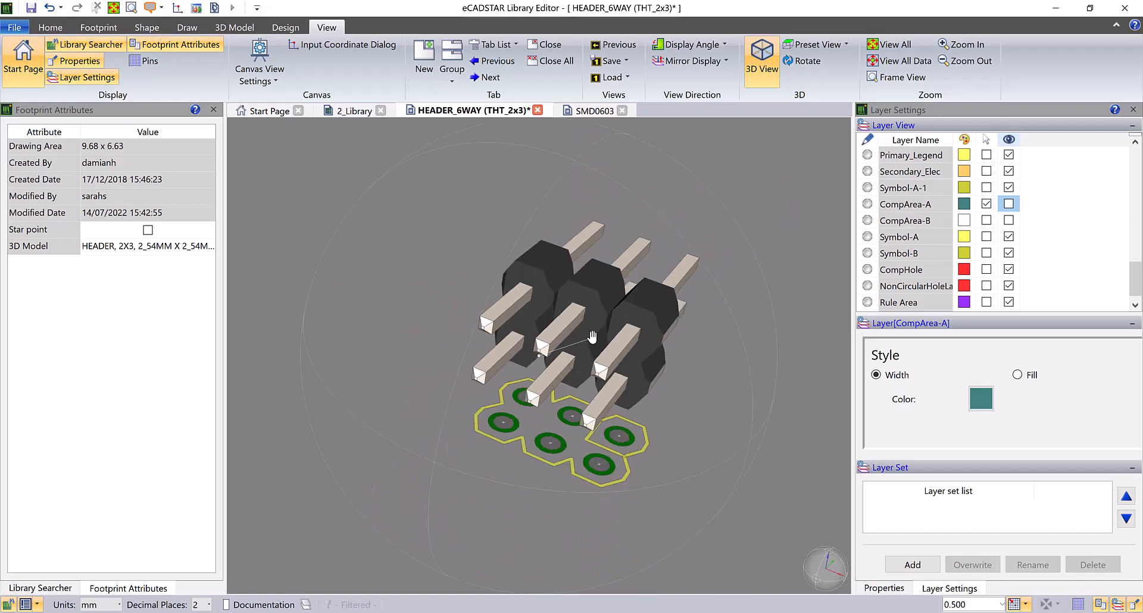
{"action": "middle_click_drag", "start_coordinate": [593, 337], "coordinate": [538, 351]}
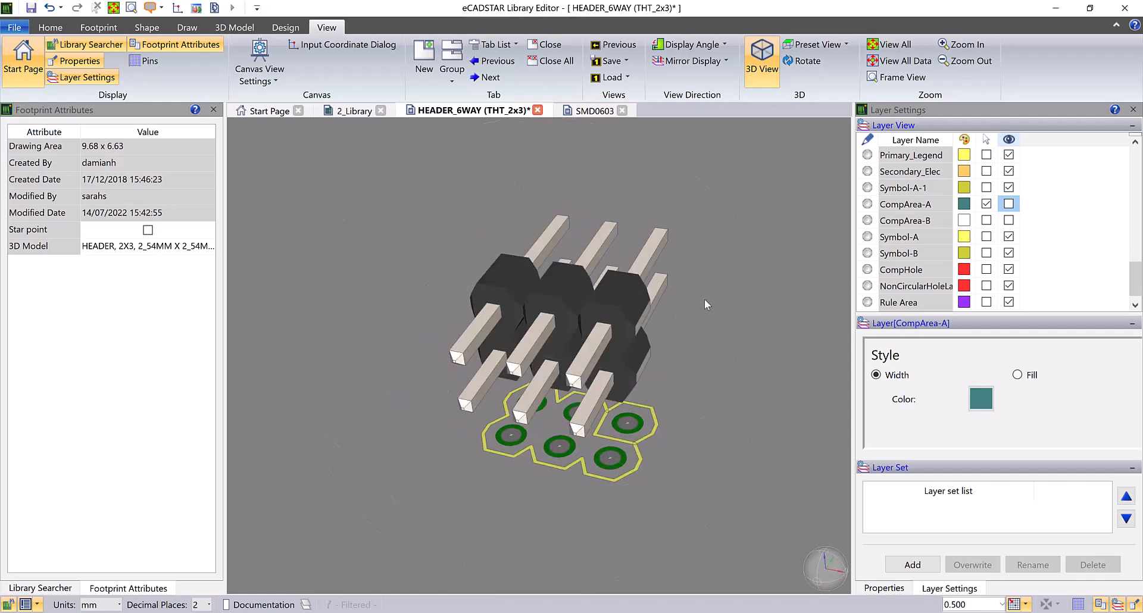
{"action": "mouse_move", "coordinate": [705, 300]}
{"action": "middle_mouse_down"}
{"action": "mouse_move", "coordinate": [655, 365]}
{"action": "mouse_move", "coordinate": [613, 384]}
{"action": "mouse_move", "coordinate": [764, 222]}
{"action": "mouse_move", "coordinate": [737, 267]}
{"action": "mouse_move", "coordinate": [689, 296]}
{"action": "middle_mouse_up"}
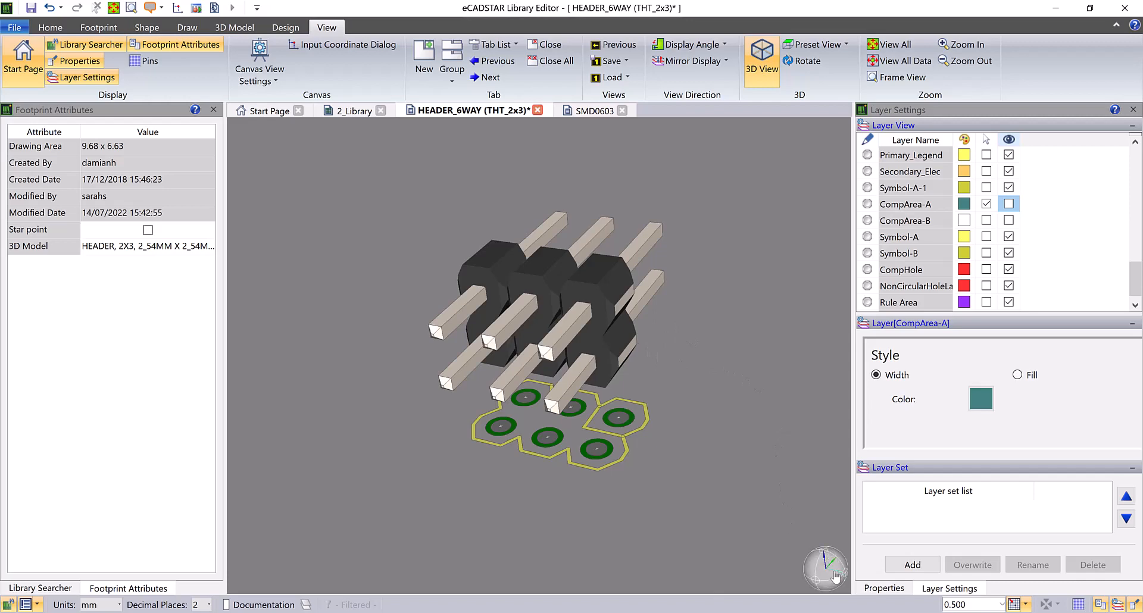
{"action": "mouse_move", "coordinate": [815, 576]}
{"action": "left_mouse_down"}
{"action": "mouse_move", "coordinate": [811, 565]}
{"action": "mouse_move", "coordinate": [806, 574]}
{"action": "left_mouse_up"}
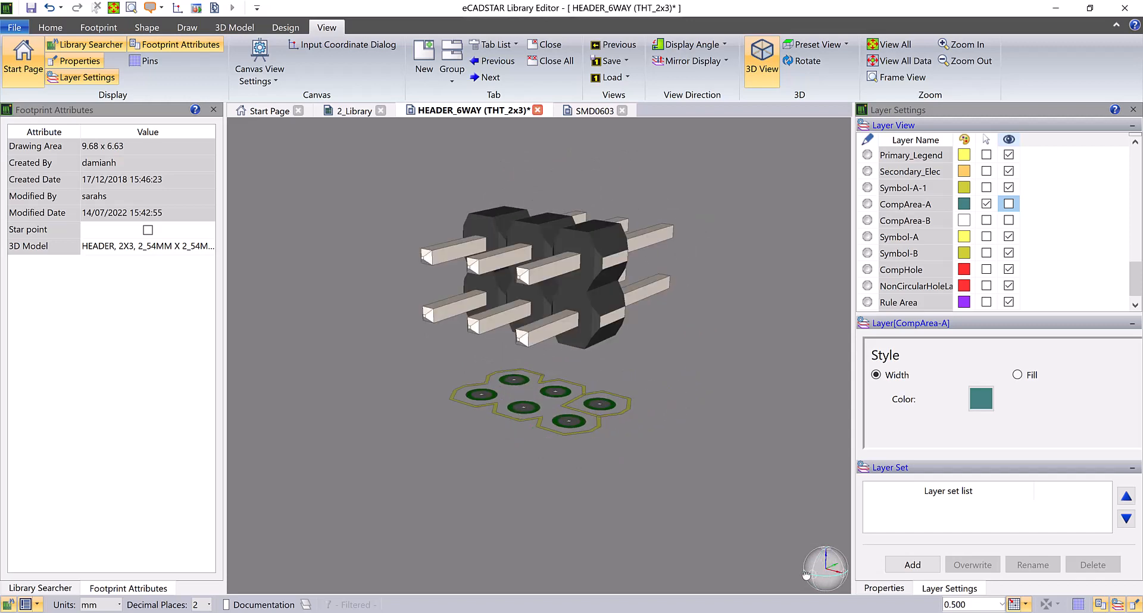
{"action": "left_click", "coordinate": [841, 567]}
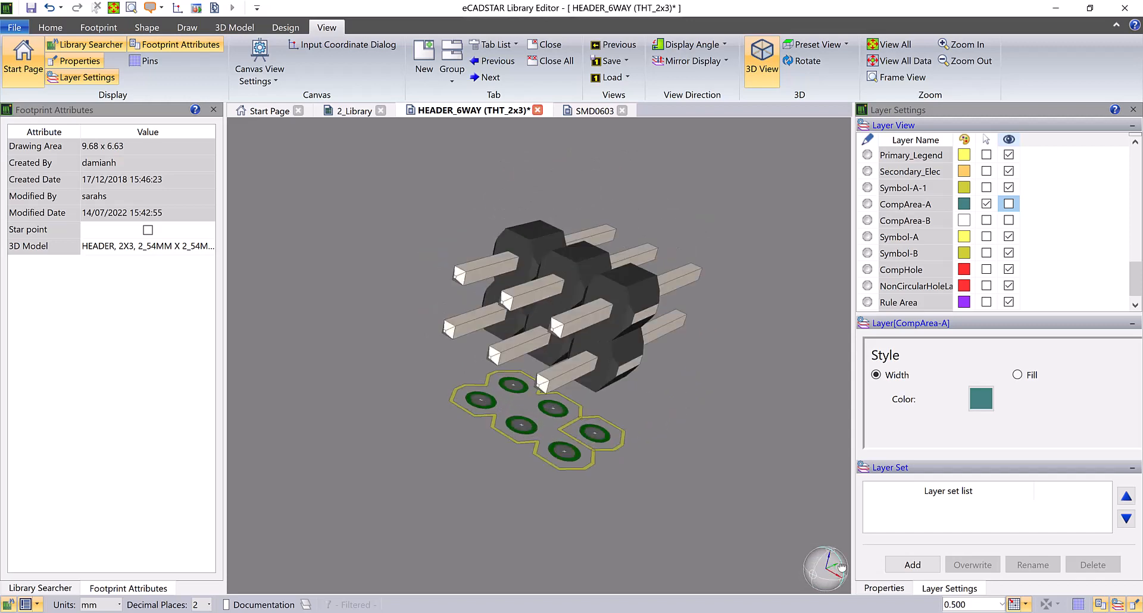
{"action": "left_click_drag", "start_coordinate": [841, 567], "coordinate": [827, 558]}
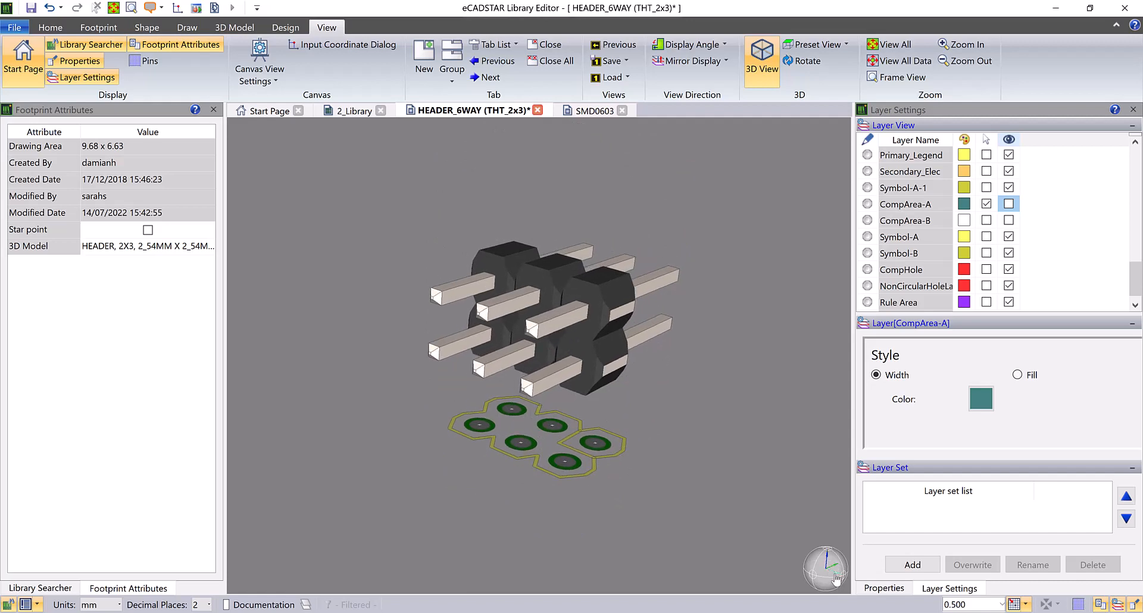
{"action": "left_click_drag", "start_coordinate": [836, 576], "coordinate": [833, 571]}
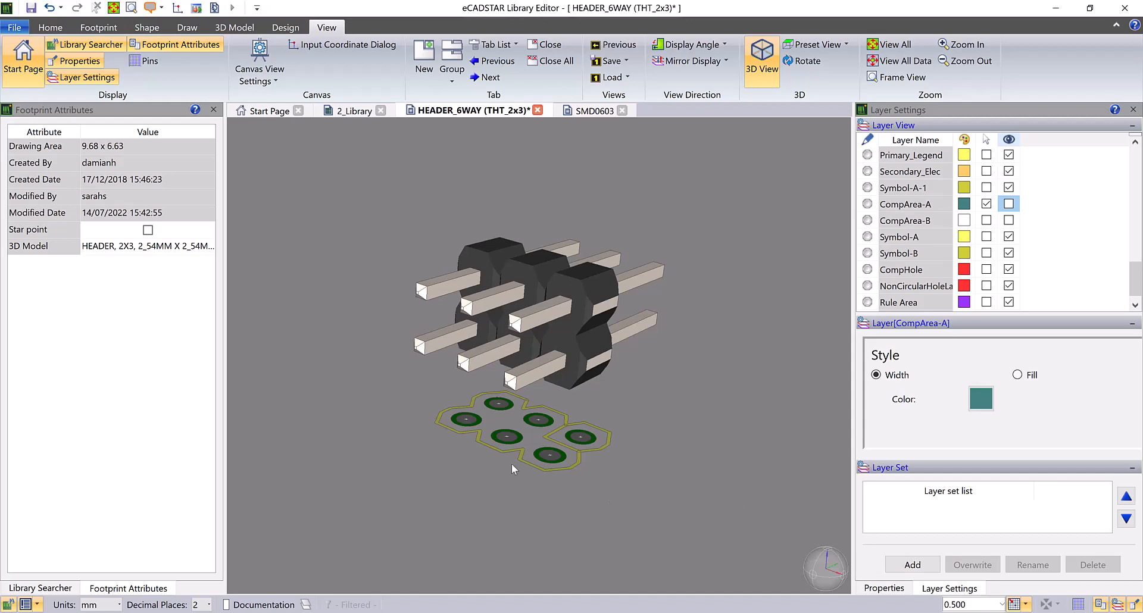
- Switch to the SMD0603 footprint and view the models available for its 3D Model attribute
{"action": "left_click", "coordinate": [589, 111]}
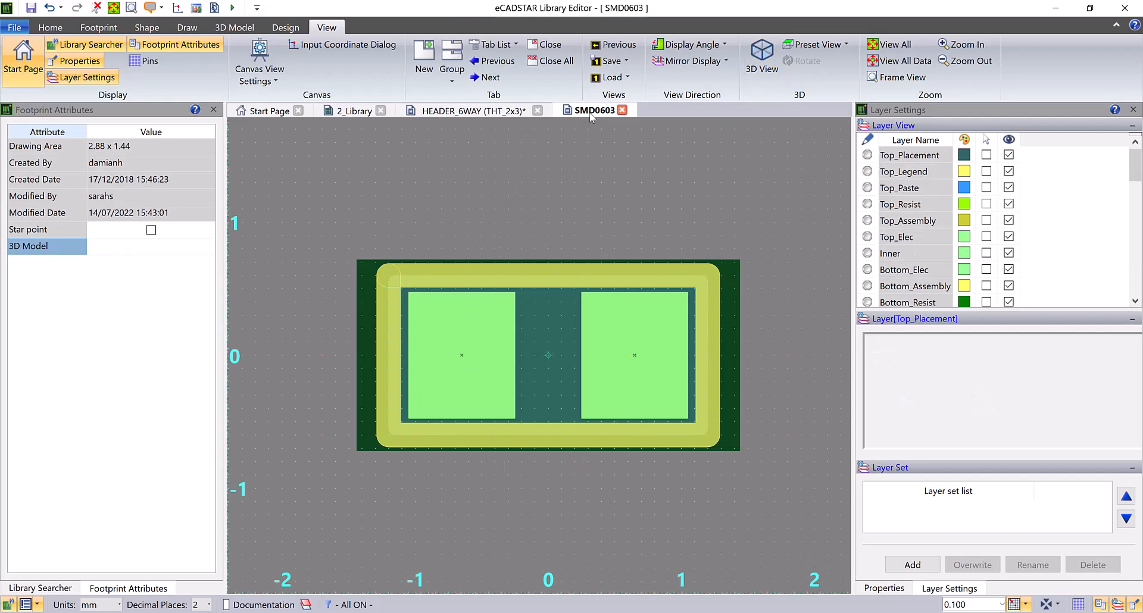
{"action": "left_click", "coordinate": [38, 253]}
{"action": "left_click", "coordinate": [207, 250]}
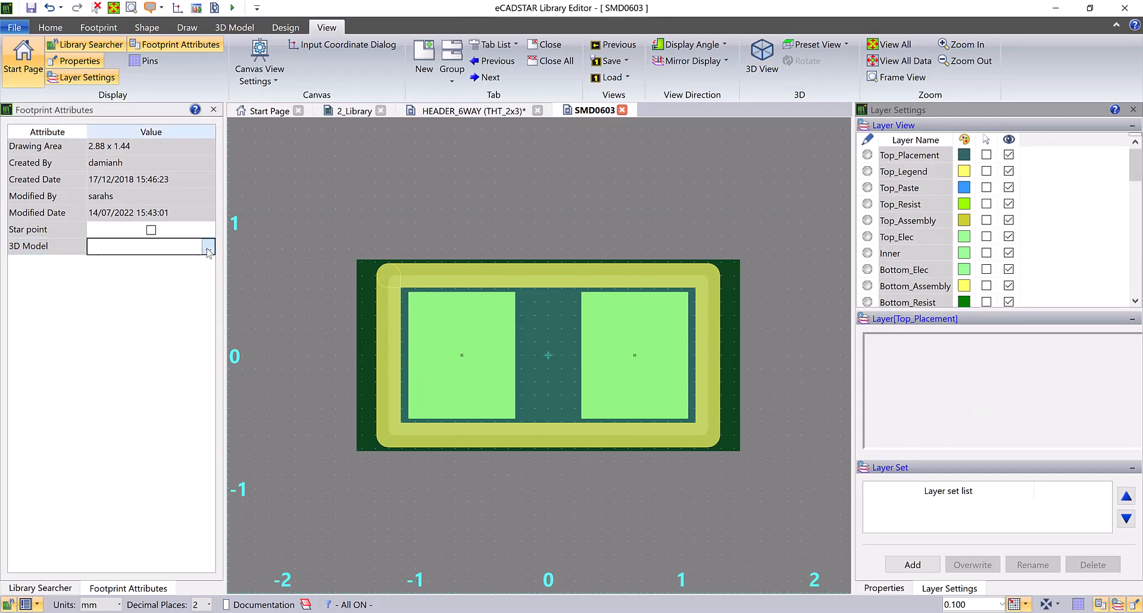
{"action": "left_click", "coordinate": [208, 250]}
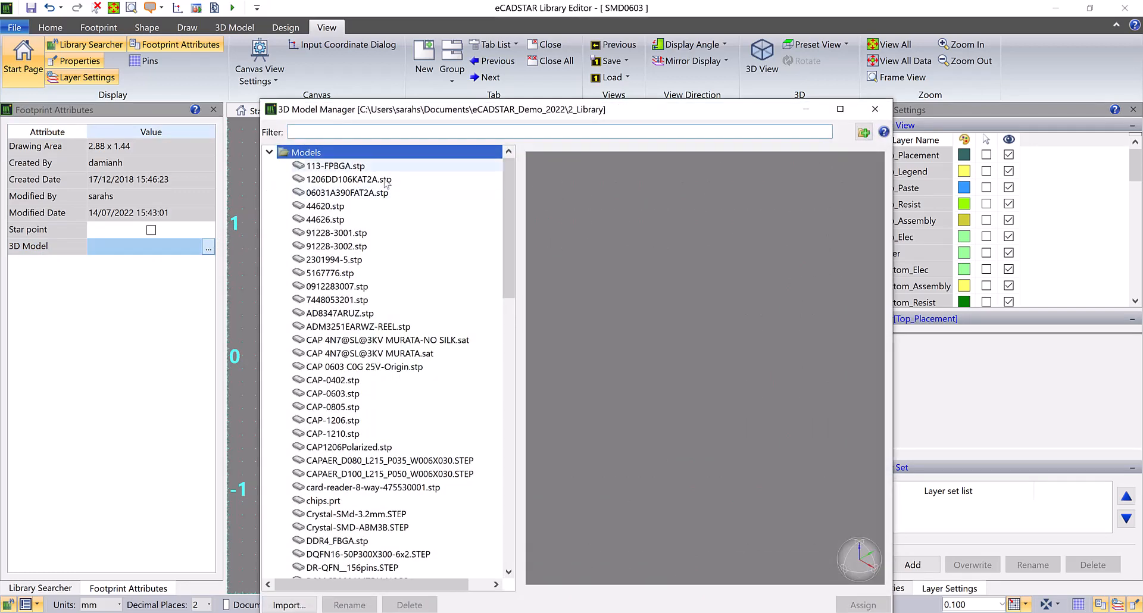
{"action": "left_click", "coordinate": [875, 110]}
- Assign CAP 0603 C0G 25V-Origin.stp to the SMD0603 footprint in the 3D Model Manager, declining automatic position adjustment
{"action": "left_click", "coordinate": [233, 27]}
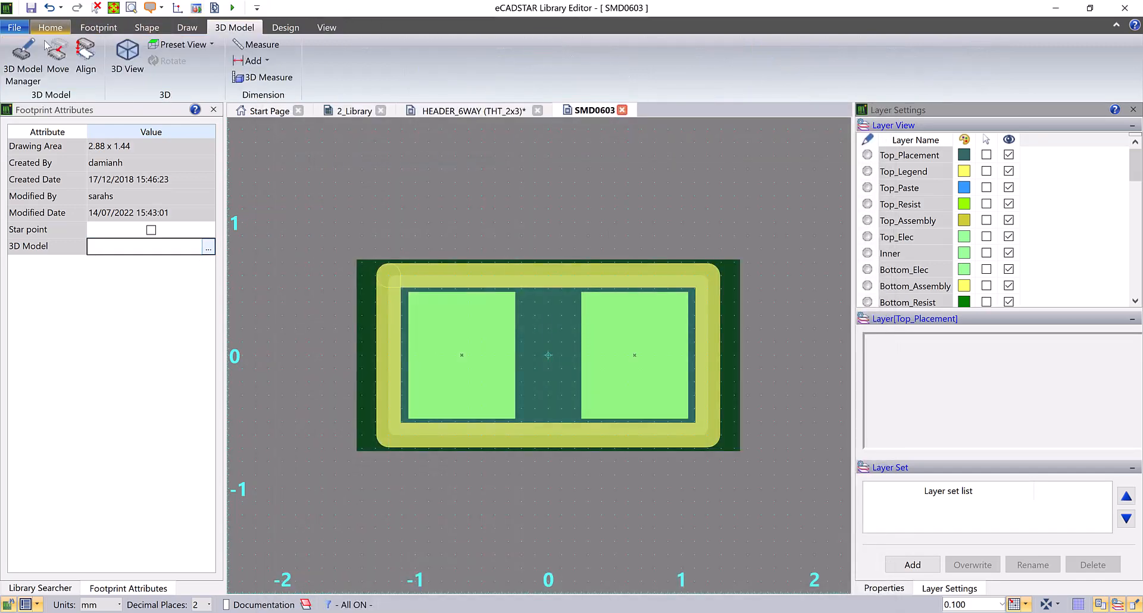
{"action": "left_click", "coordinate": [22, 86]}
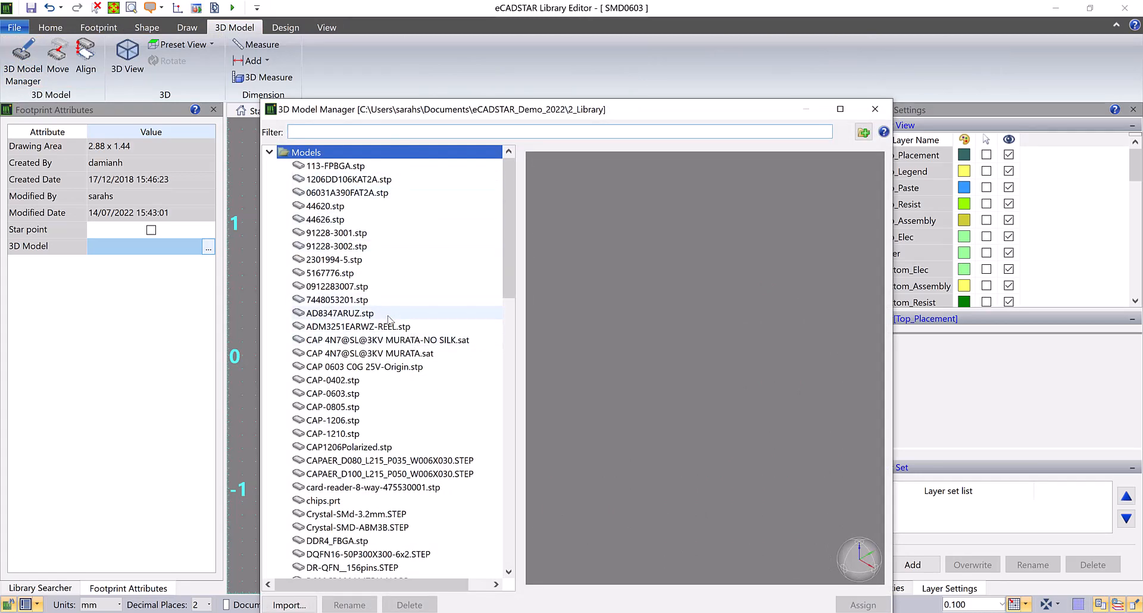
{"action": "scroll", "coordinate": [389, 324], "scroll_direction": "down", "scroll_amount": 8}
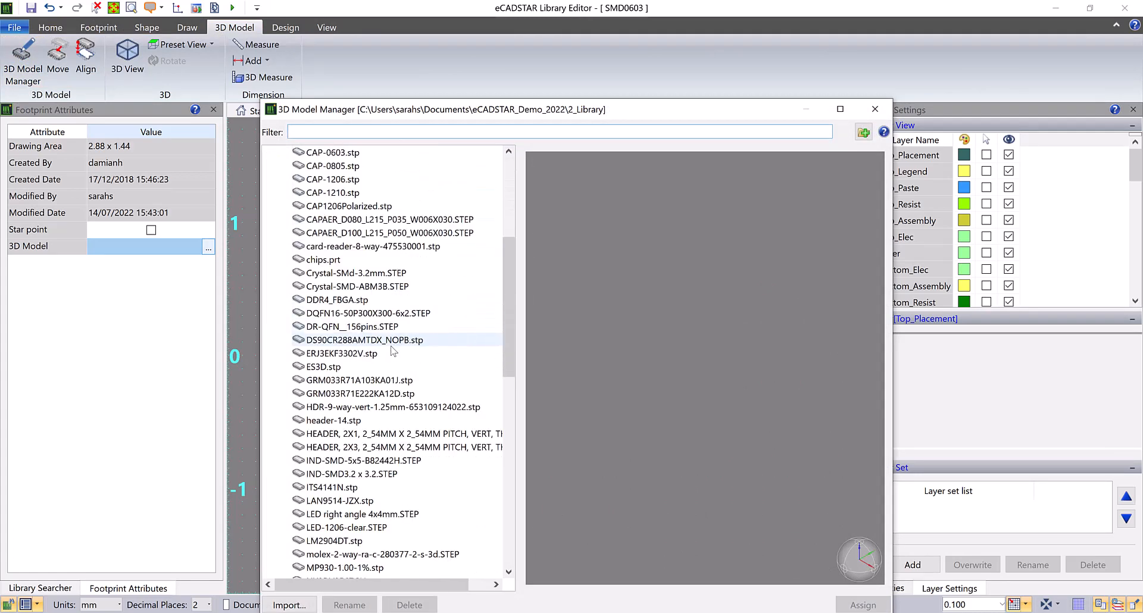
{"action": "scroll", "coordinate": [392, 350], "scroll_direction": "up", "scroll_amount": 5}
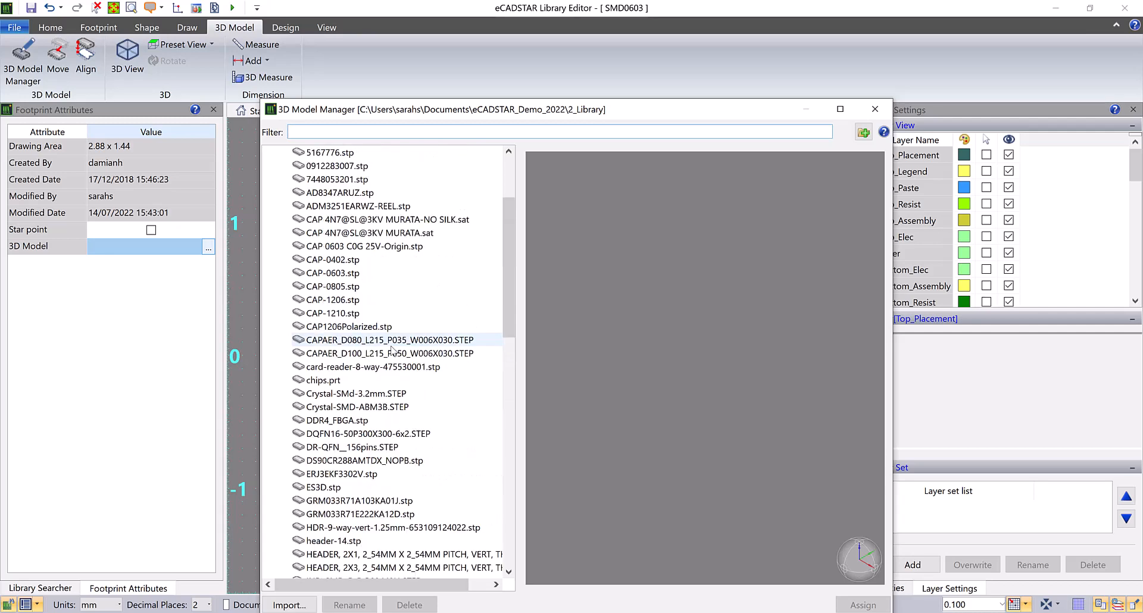
{"action": "left_click", "coordinate": [416, 246]}
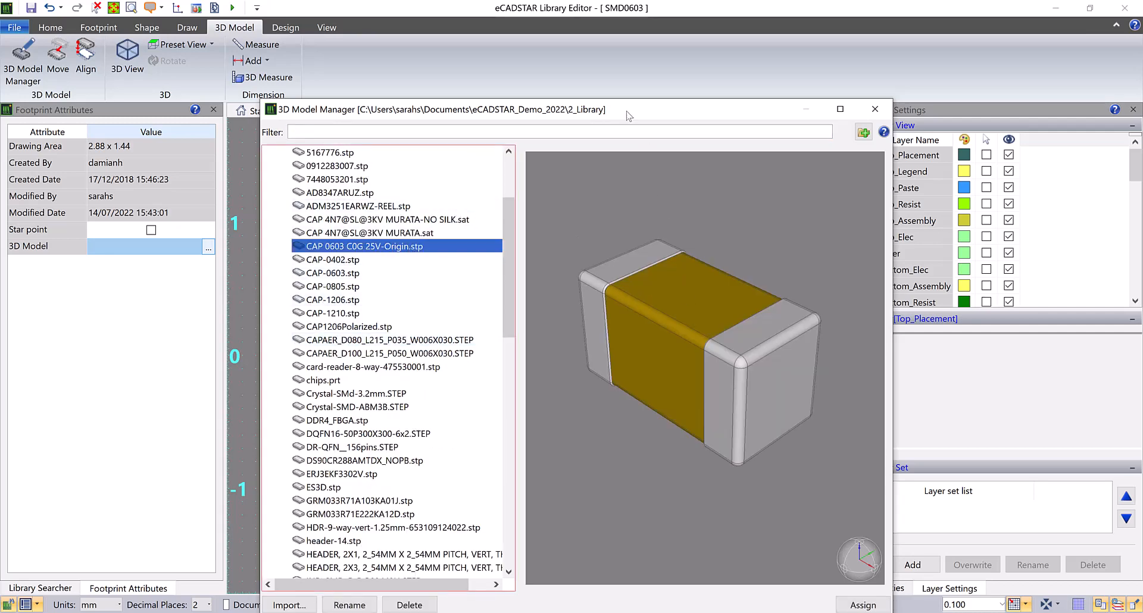
{"action": "left_click_drag", "start_coordinate": [599, 111], "coordinate": [582, 72]}
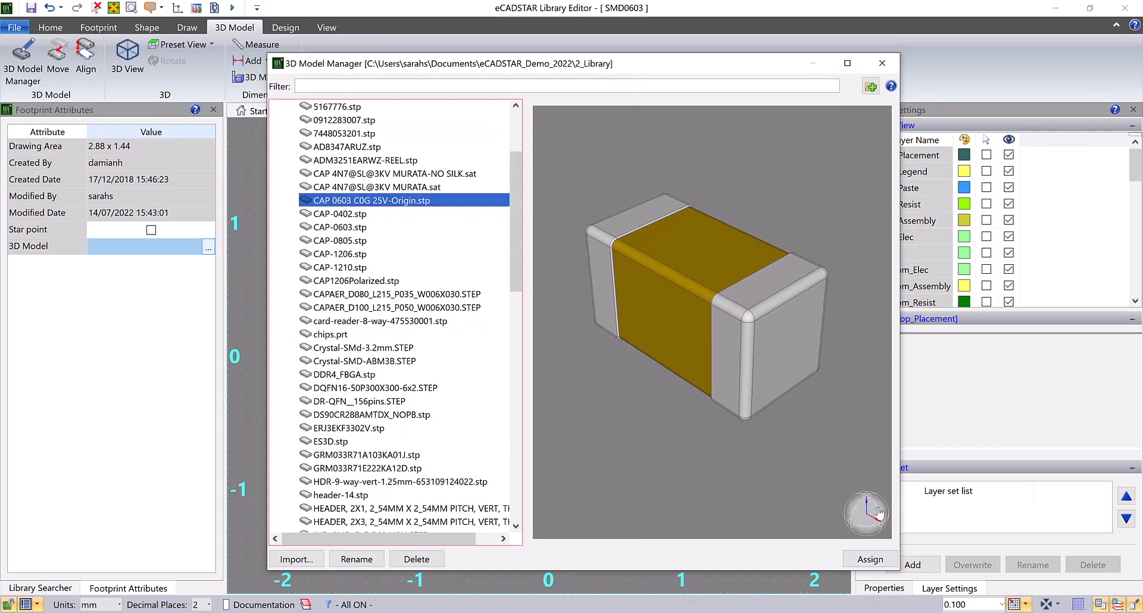
{"action": "left_click_drag", "start_coordinate": [869, 496], "coordinate": [870, 502]}
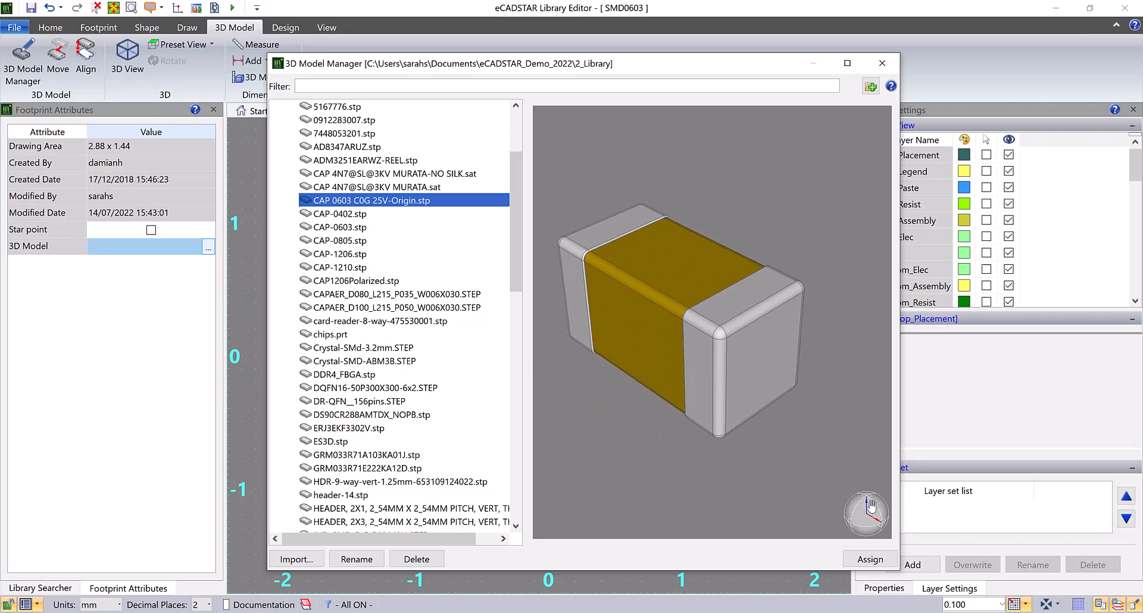
{"action": "left_click", "coordinate": [870, 559]}
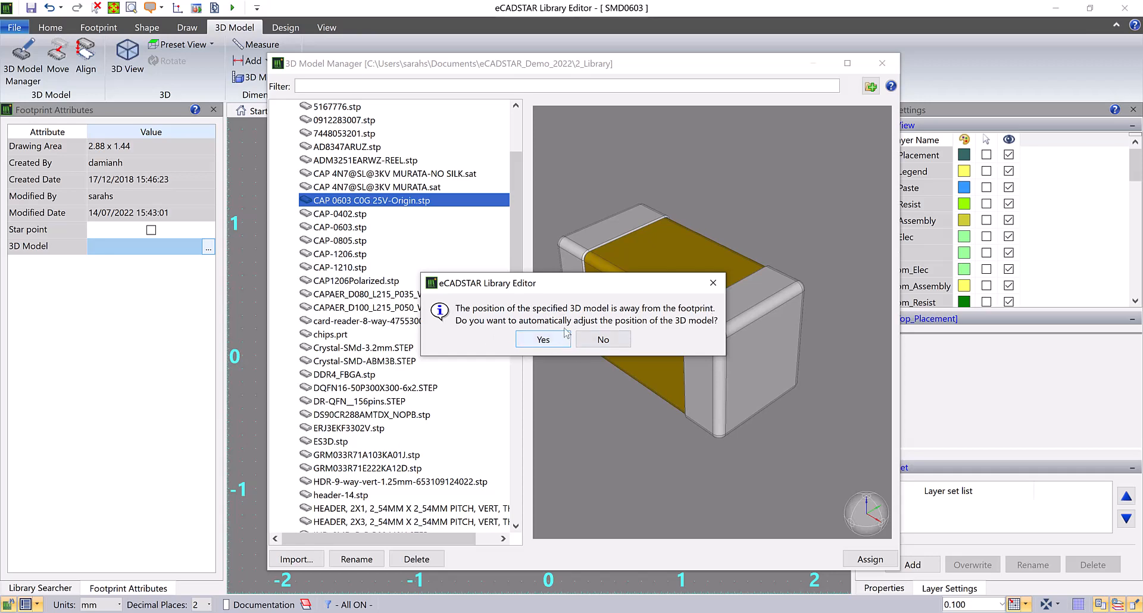
{"action": "left_click", "coordinate": [603, 340]}
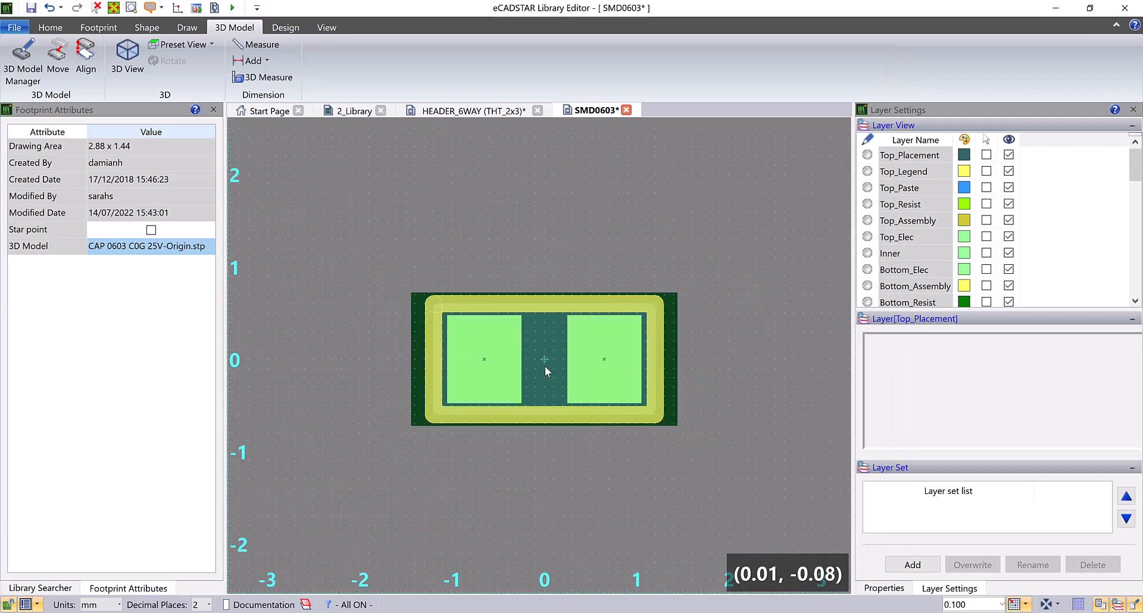
- Examine in 3D where the capacitor model sits relative to the SMD0603 footprint's pads
{"action": "key", "text": "3"}
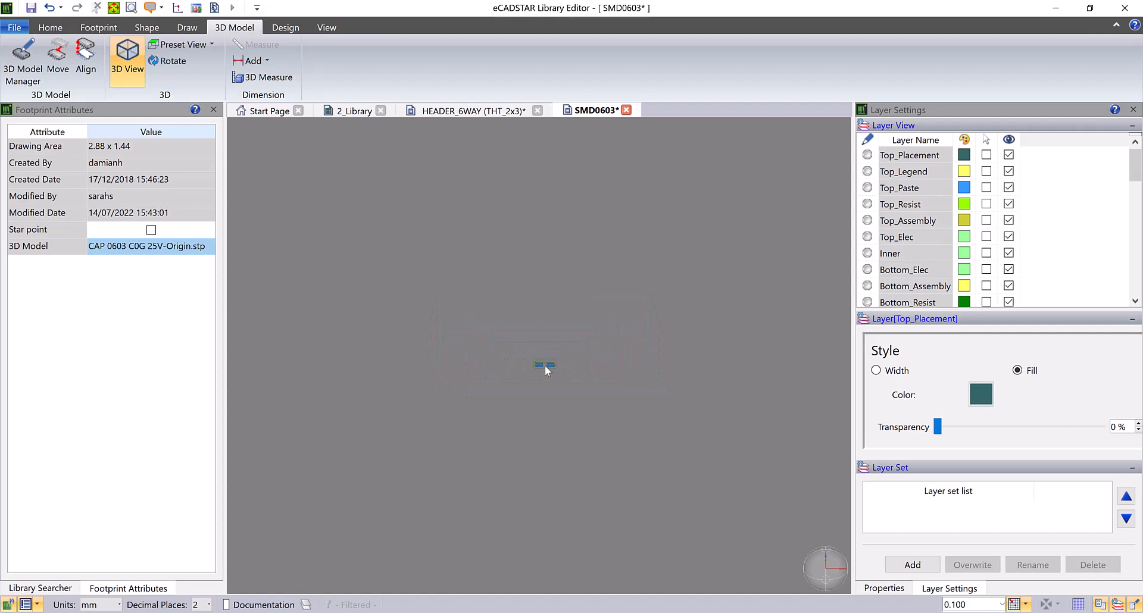
{"action": "middle_click_drag", "start_coordinate": [545, 365], "coordinate": [558, 390]}
{"action": "middle_click_drag", "start_coordinate": [331, 296], "coordinate": [460, 326]}
{"action": "scroll", "coordinate": [523, 327], "scroll_direction": "up", "scroll_amount": 10}
{"action": "scroll", "coordinate": [528, 330], "scroll_direction": "down", "scroll_amount": 8}
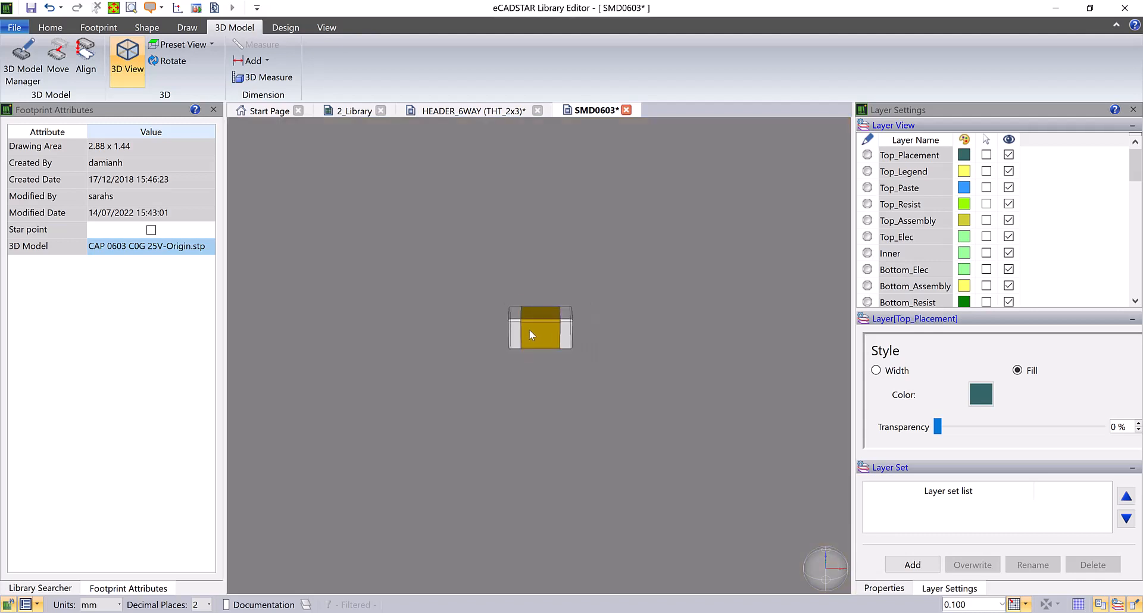
{"action": "scroll", "coordinate": [528, 330], "scroll_direction": "up", "scroll_amount": 2}
{"action": "scroll", "coordinate": [528, 330], "scroll_direction": "down", "scroll_amount": 2}
{"action": "middle_click_drag", "start_coordinate": [588, 363], "coordinate": [452, 253]}
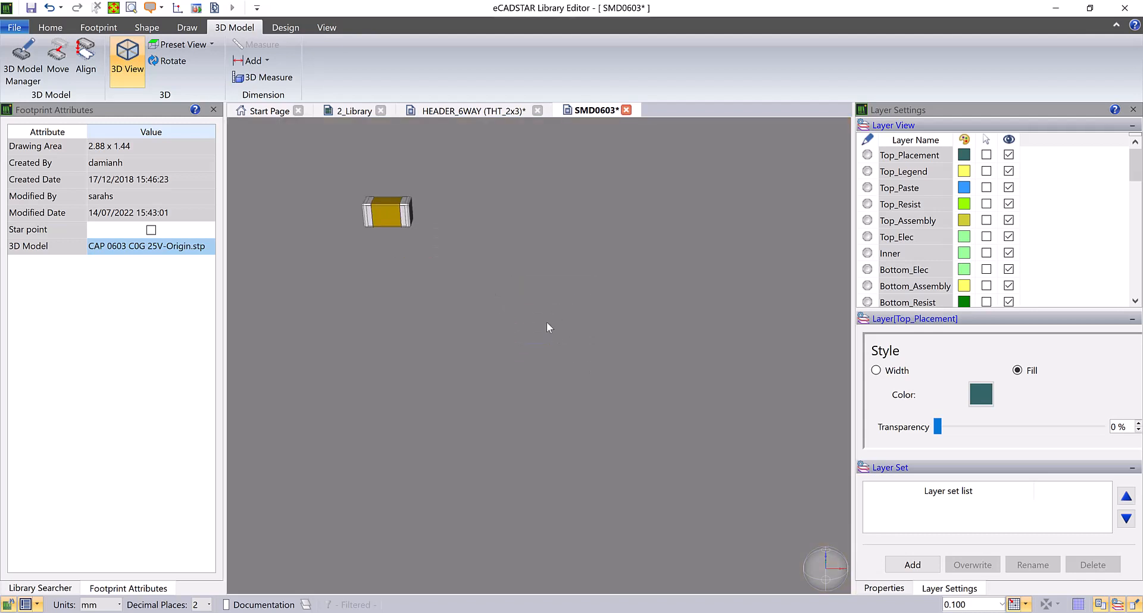
{"action": "scroll", "coordinate": [547, 322], "scroll_direction": "down", "scroll_amount": 5}
{"action": "middle_click_drag", "start_coordinate": [546, 322], "coordinate": [315, 198]}
{"action": "scroll", "coordinate": [457, 292], "scroll_direction": "down", "scroll_amount": 2}
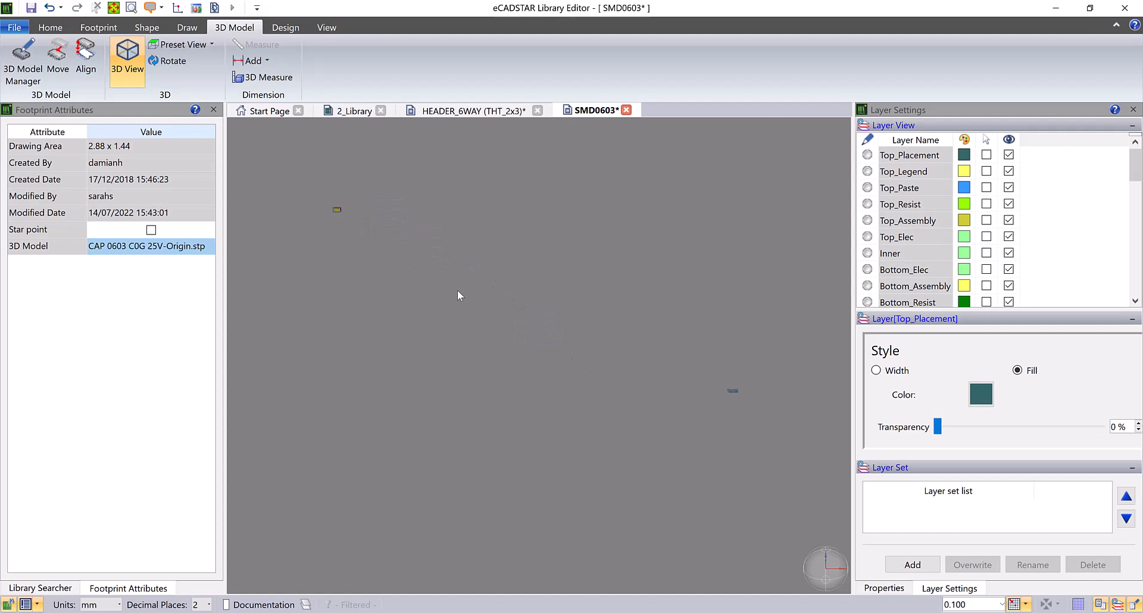
{"action": "scroll", "coordinate": [698, 394], "scroll_direction": "up", "scroll_amount": 5}
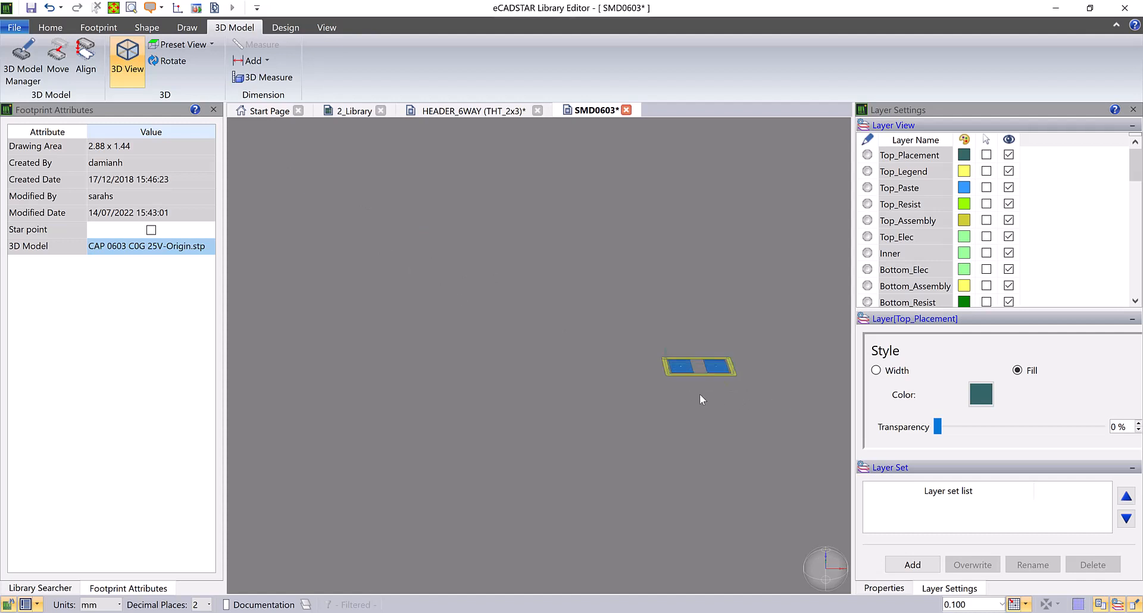
{"action": "middle_click_drag", "start_coordinate": [699, 394], "coordinate": [601, 401]}
{"action": "scroll", "coordinate": [601, 386], "scroll_direction": "up", "scroll_amount": 3}
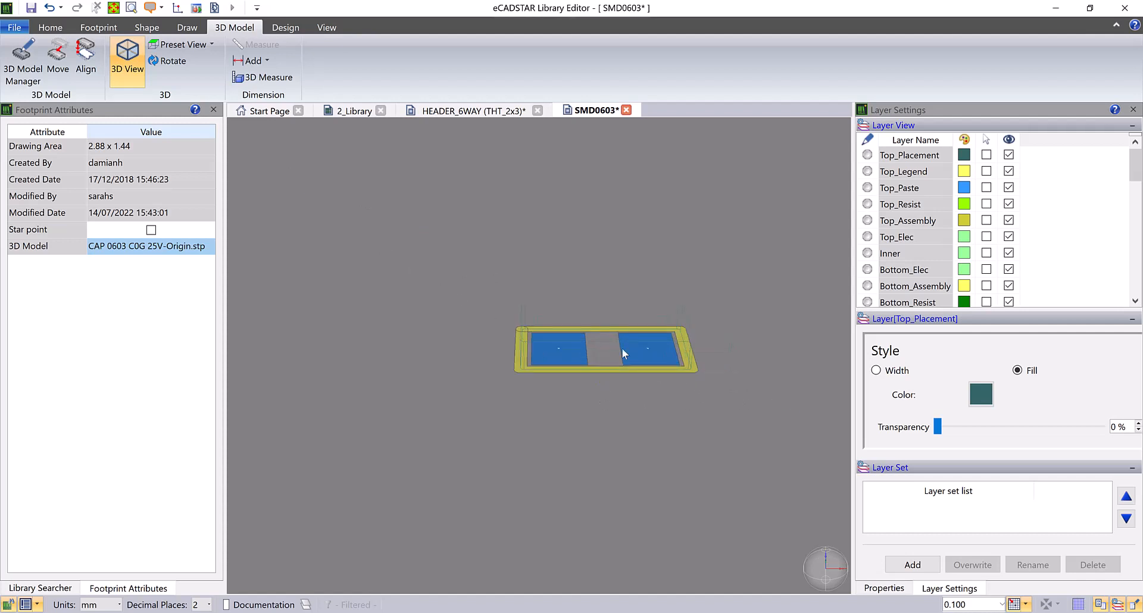
- Clear the SMD0603 footprint's 3D Model attribute
{"action": "left_click", "coordinate": [195, 249]}
{"action": "key", "text": "Delete"}
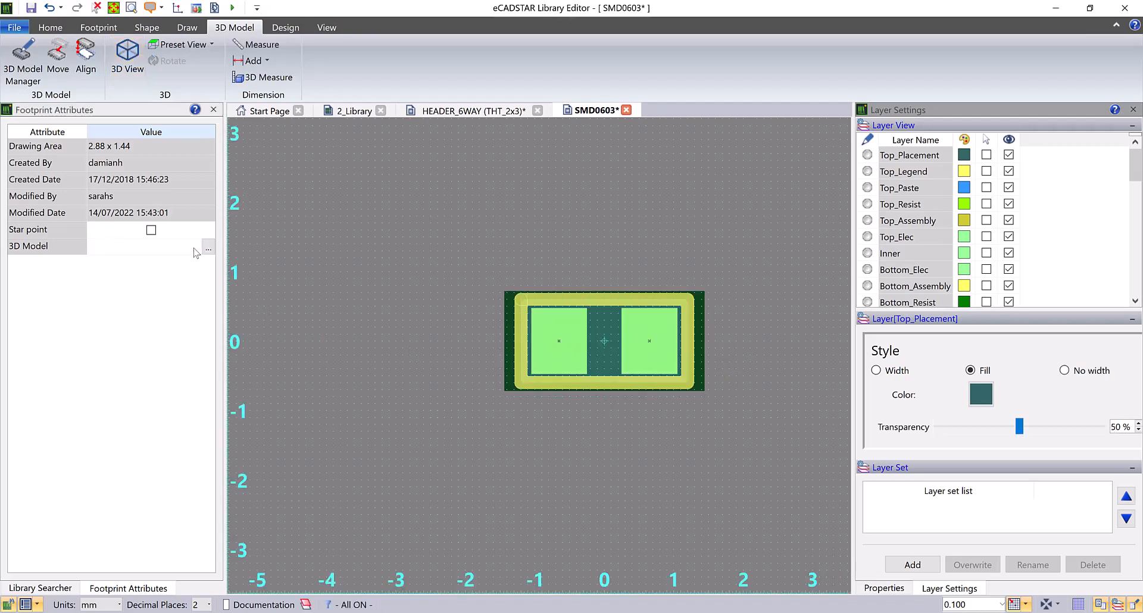
{"action": "key", "text": "Return"}
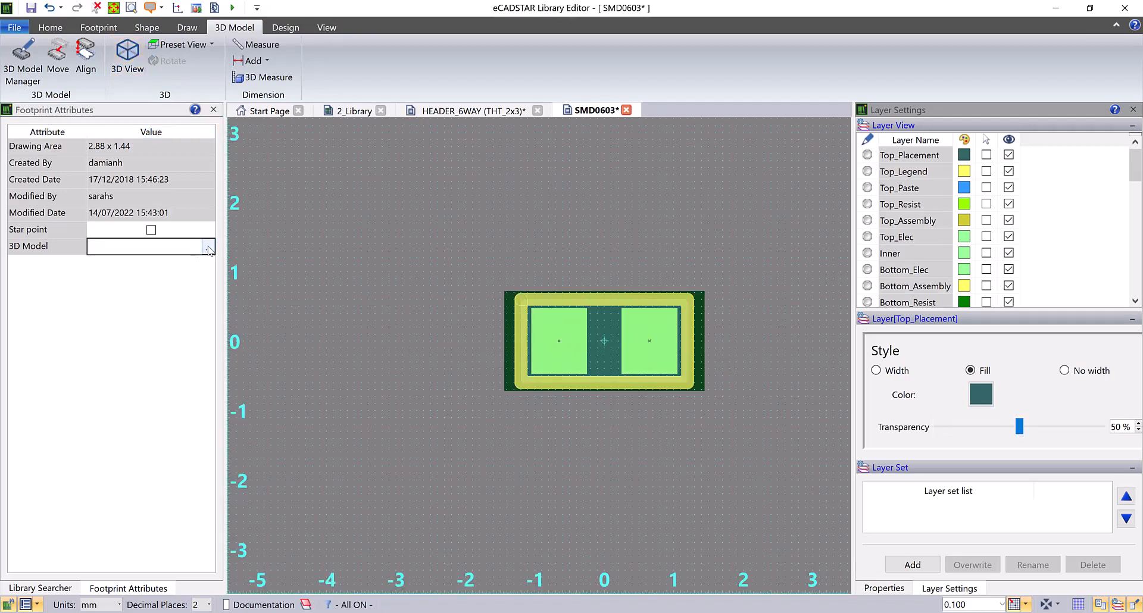
- Assign CAP 0603 C0G 25V-Origin.stp as the SMD0603 footprint's 3D model, accepting automatic position adjustment
{"action": "left_click", "coordinate": [19, 65]}
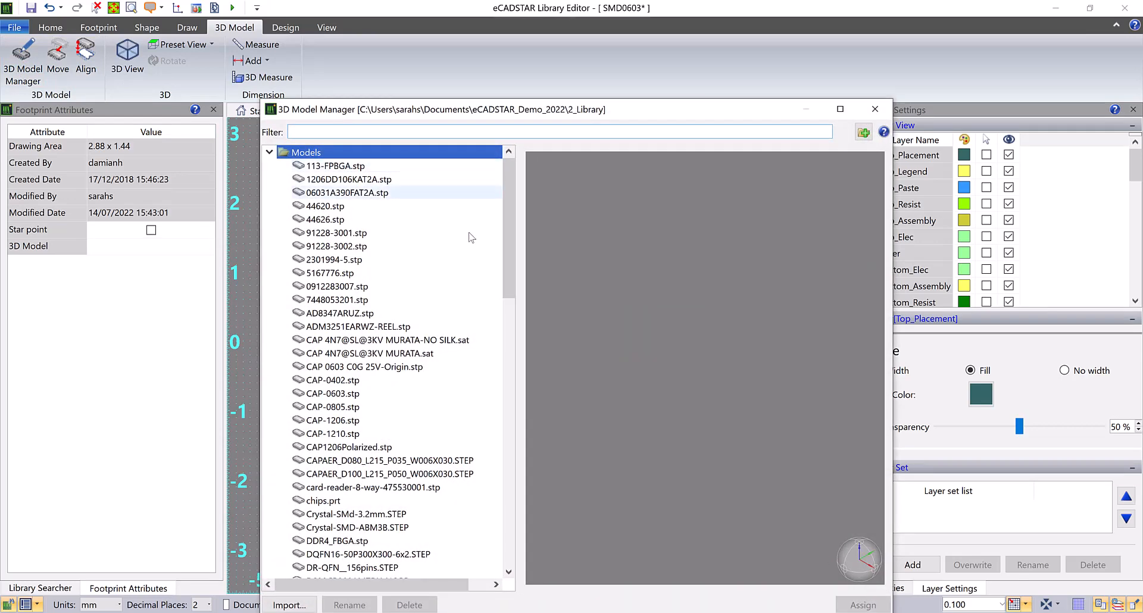
{"action": "left_click", "coordinate": [429, 367]}
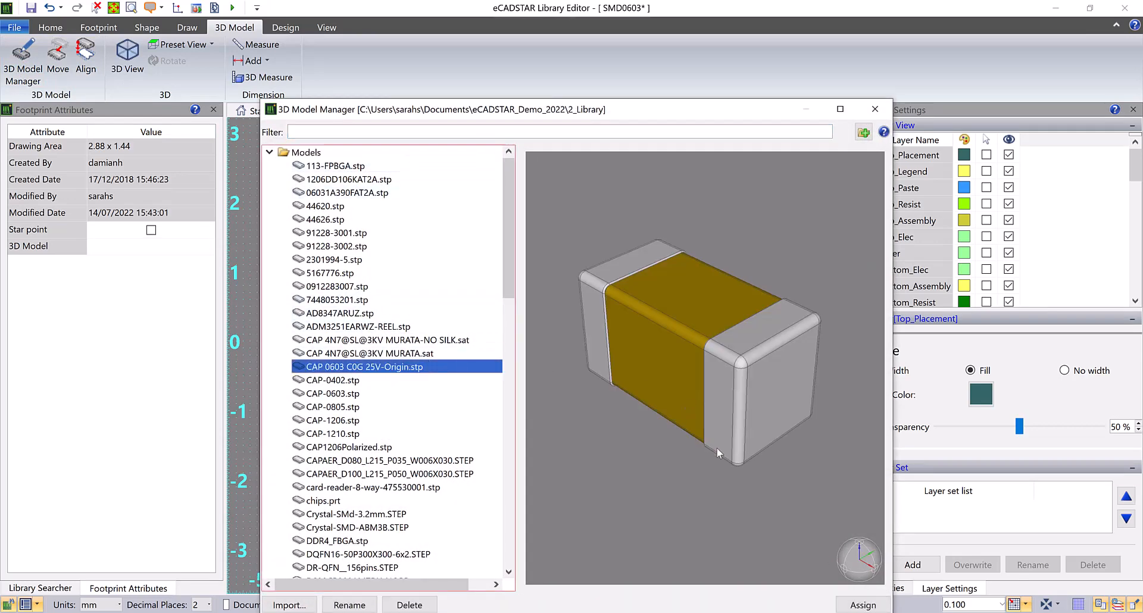
{"action": "left_click", "coordinate": [863, 605]}
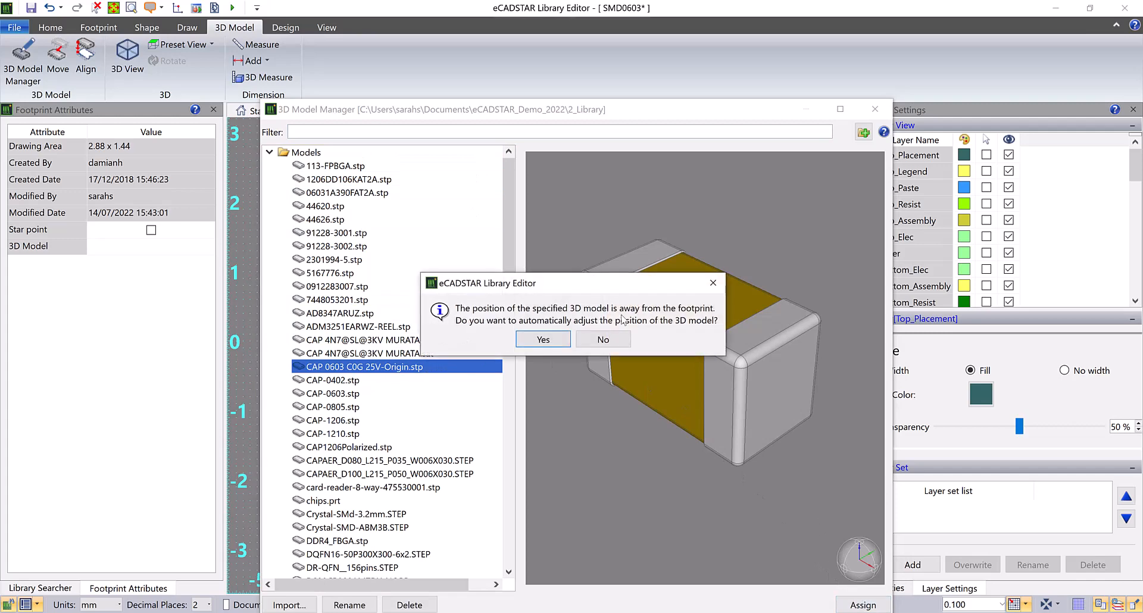
{"action": "left_click", "coordinate": [543, 339]}
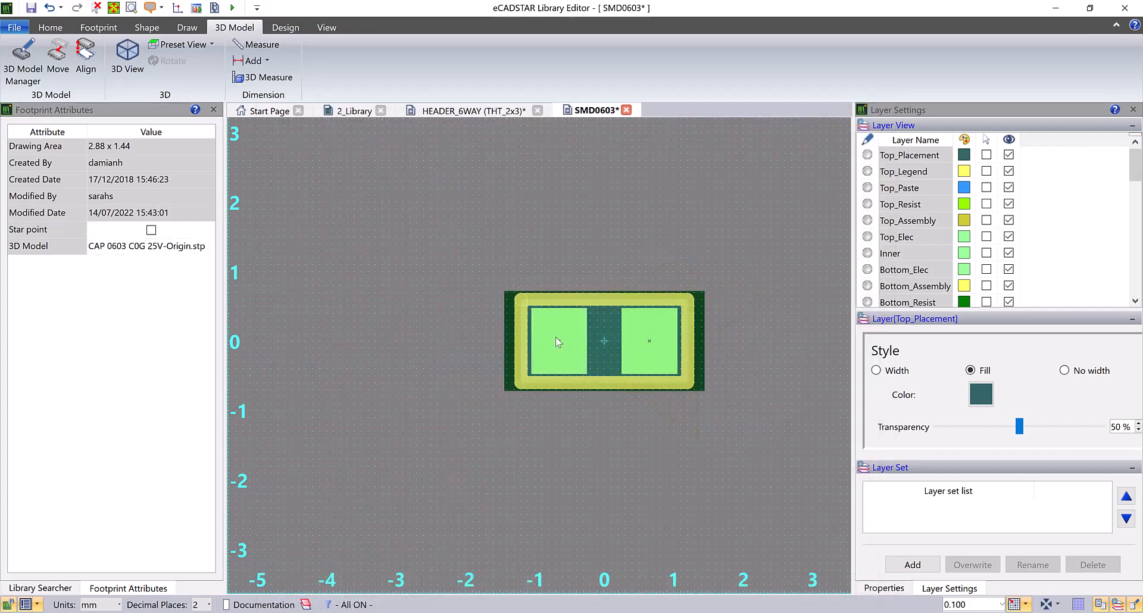
- Examine in 3D how the capacitor model sits on the SMD0603 pads and return to the HEADER_6WAY (THT_2x3) footprint
{"action": "middle_click_drag", "start_coordinate": [560, 336], "coordinate": [526, 386]}
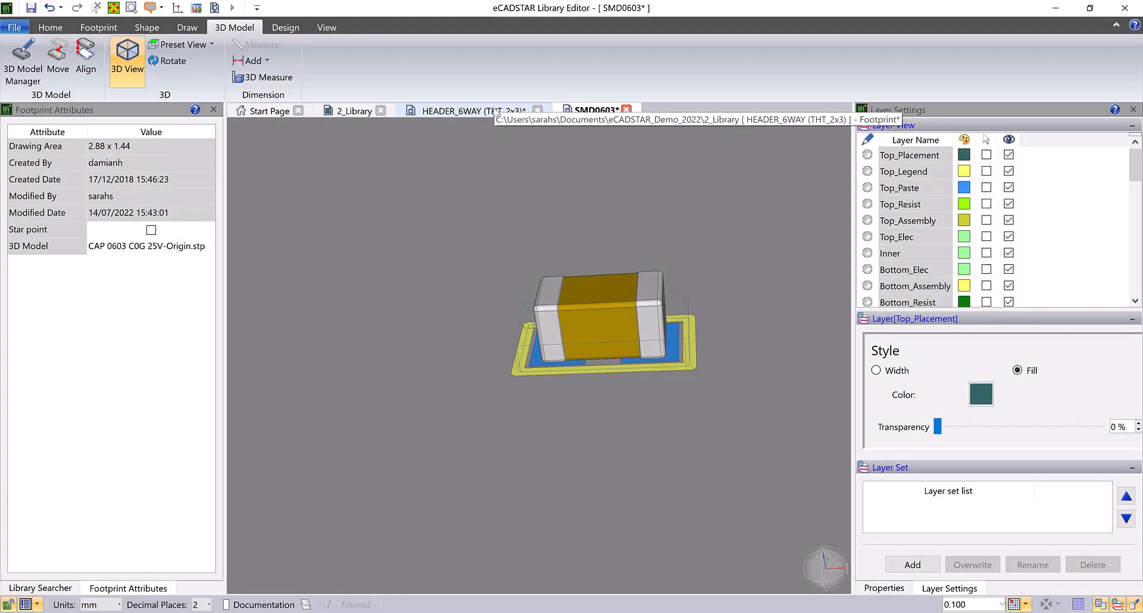
{"action": "left_click", "coordinate": [495, 112]}
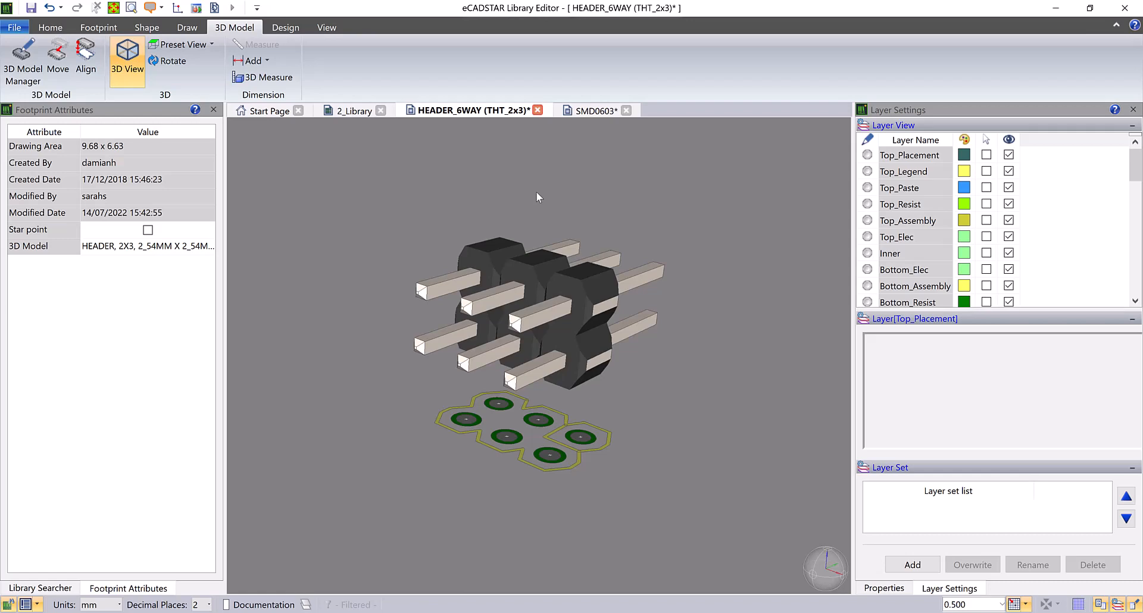
- Preview a relative move of the header's 3D model by 5.00 mm in the X-axis direction
{"action": "left_click", "coordinate": [62, 81]}
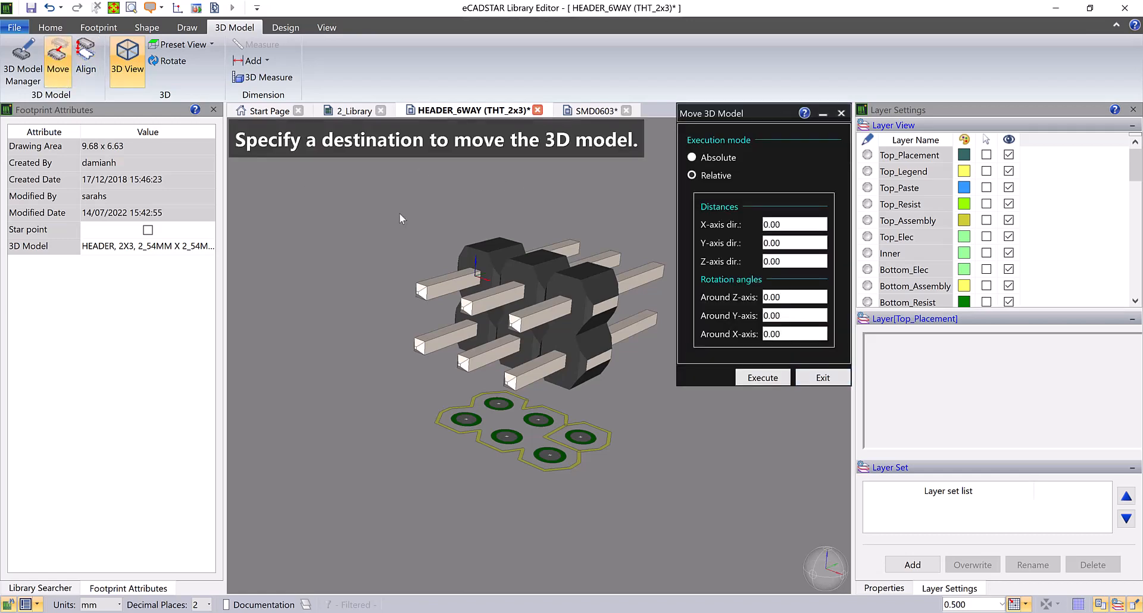
{"action": "left_click", "coordinate": [467, 275]}
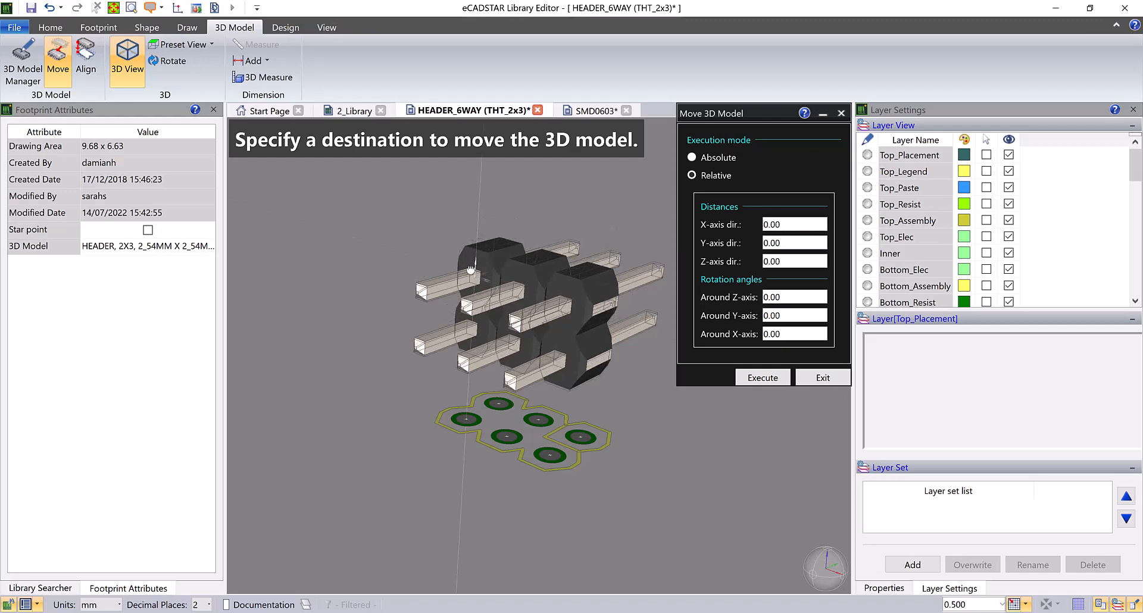
{"action": "left_click_drag", "start_coordinate": [471, 270], "coordinate": [472, 269]}
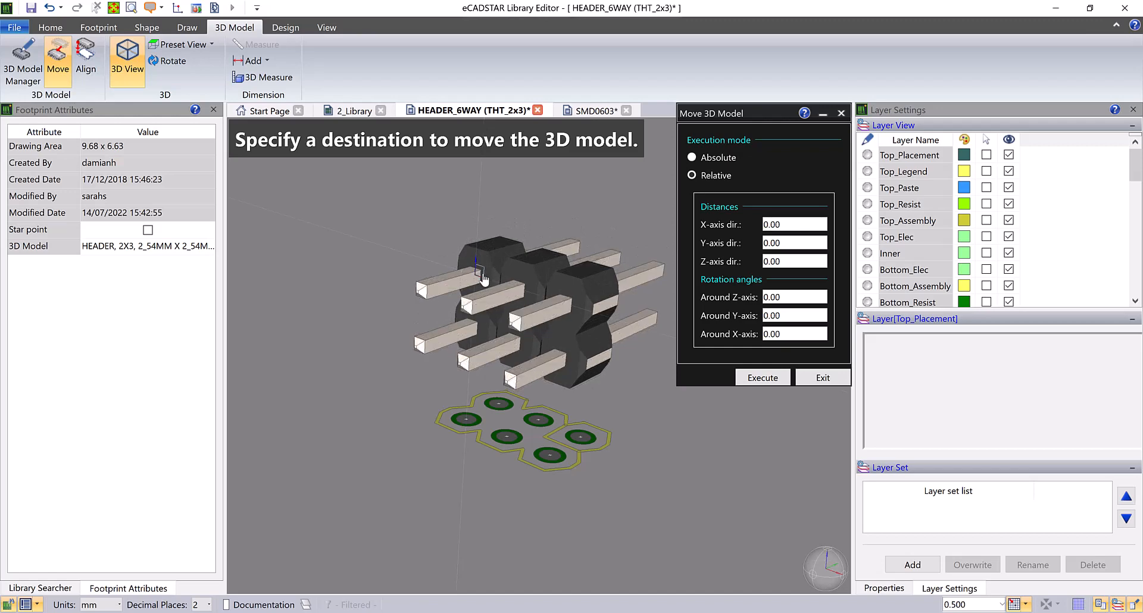
{"action": "left_click", "coordinate": [785, 225]}
{"action": "double_click", "coordinate": [784, 224]}
{"action": "type", "text": "5"}
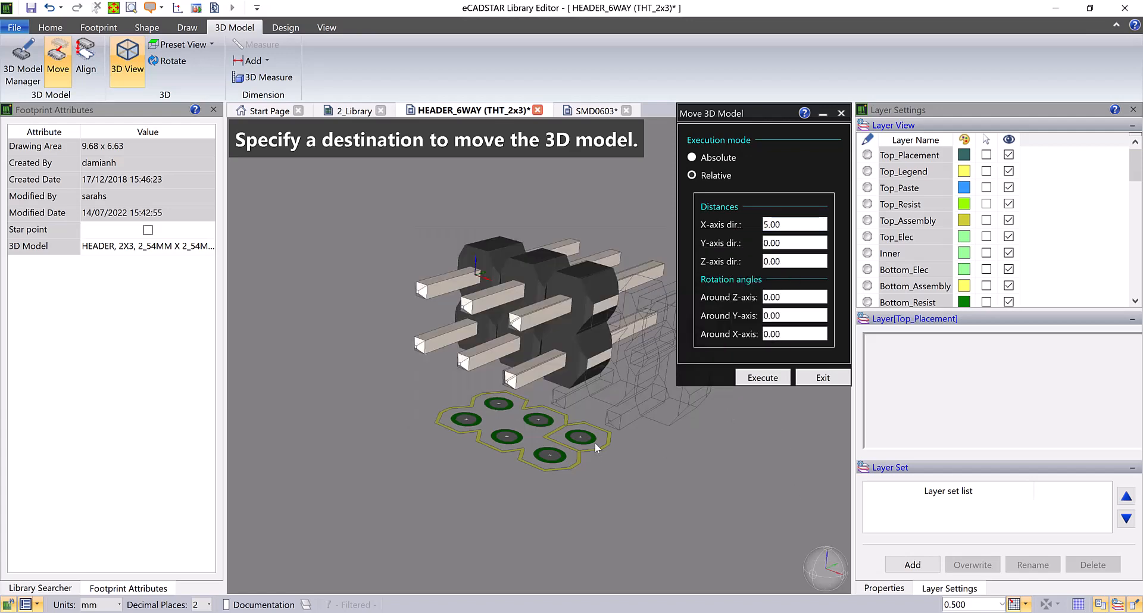
{"action": "middle_click_drag", "start_coordinate": [594, 442], "coordinate": [463, 297]}
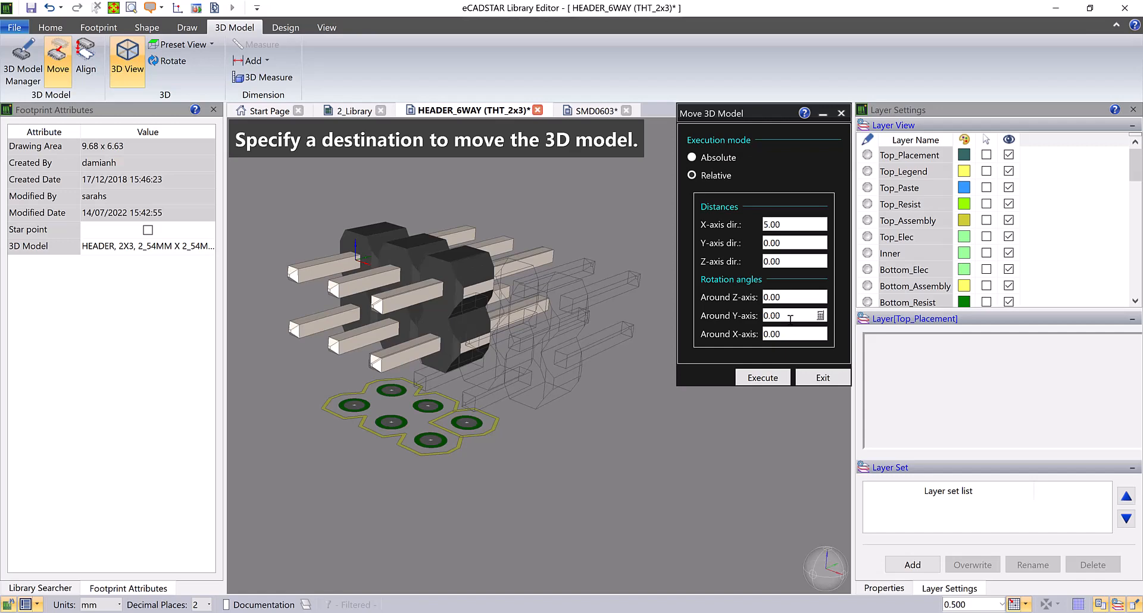
- Preview rotating the header's 3D model 90 degrees around the Z-axis and leave the Move command without executing it
{"action": "mouse_move", "coordinate": [790, 318]}
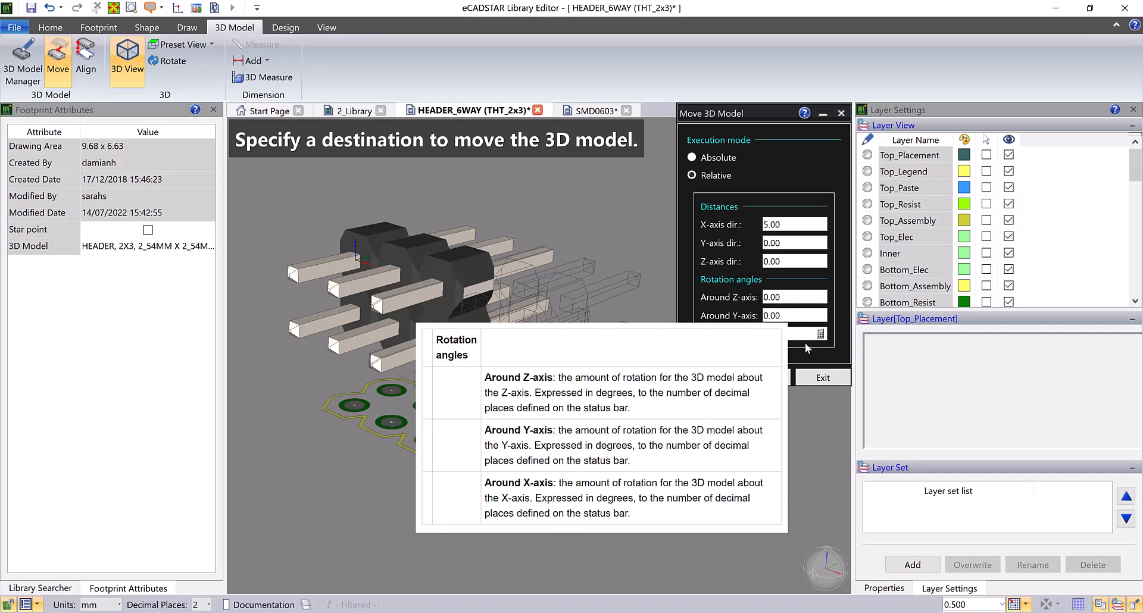
{"action": "left_click", "coordinate": [786, 298]}
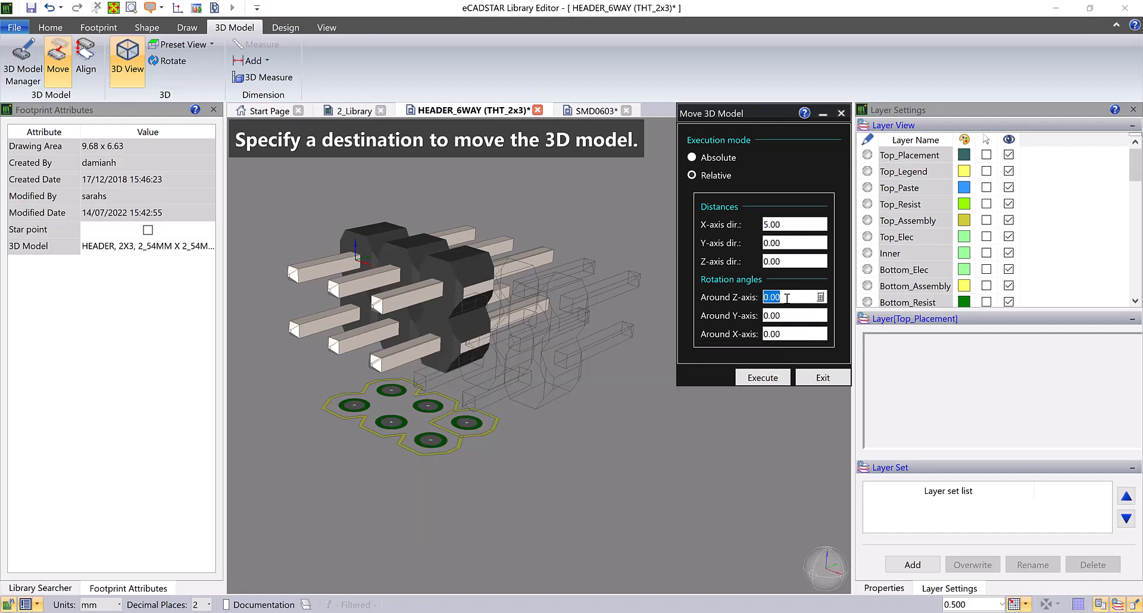
{"action": "key", "text": "BackSpace"}
{"action": "type", "text": "90"}
{"action": "key", "text": "Return"}
{"action": "middle_click_drag", "start_coordinate": [372, 352], "coordinate": [428, 407]}
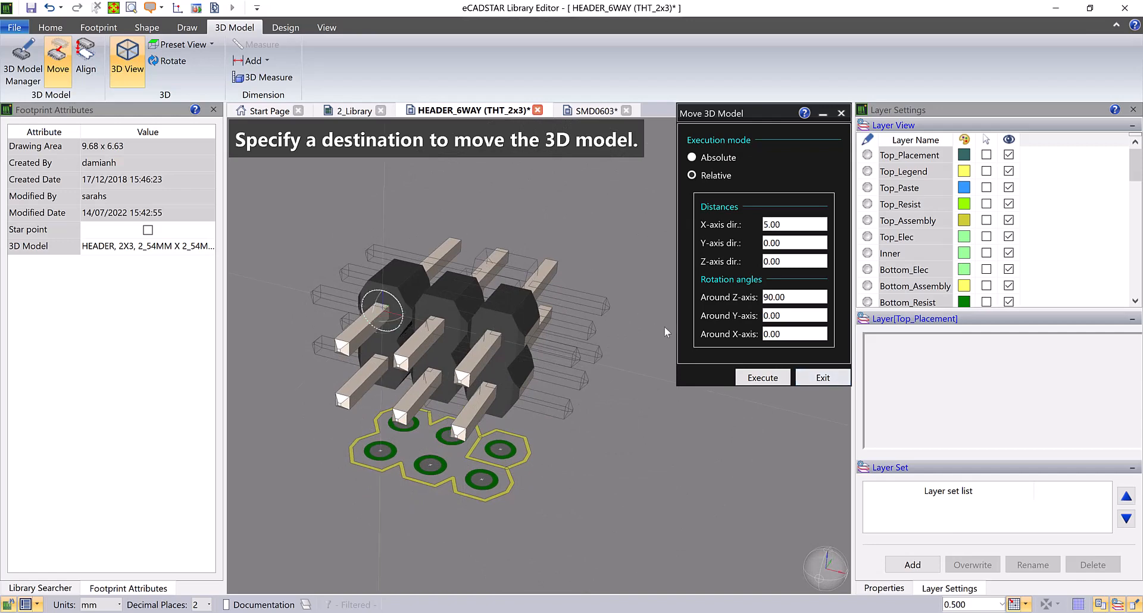
{"action": "left_click", "coordinate": [822, 378]}
- Start aligning the header's 3D model with the footprint's pin reference point and area fill center and the model's polygon center options off
{"action": "middle_click_drag", "start_coordinate": [474, 386], "coordinate": [543, 382]}
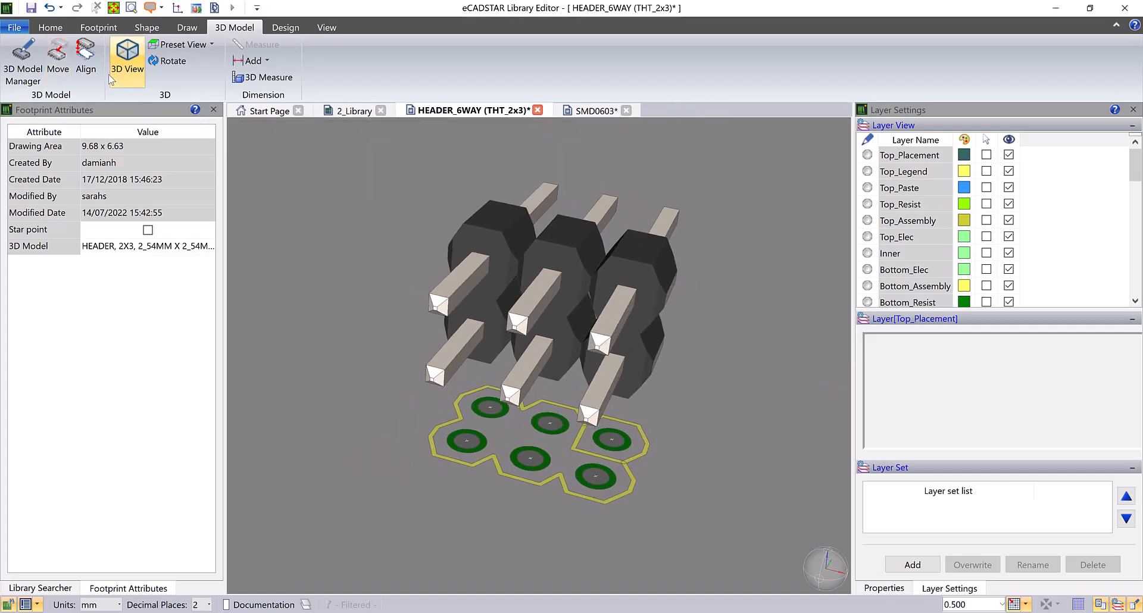
{"action": "left_click", "coordinate": [85, 60]}
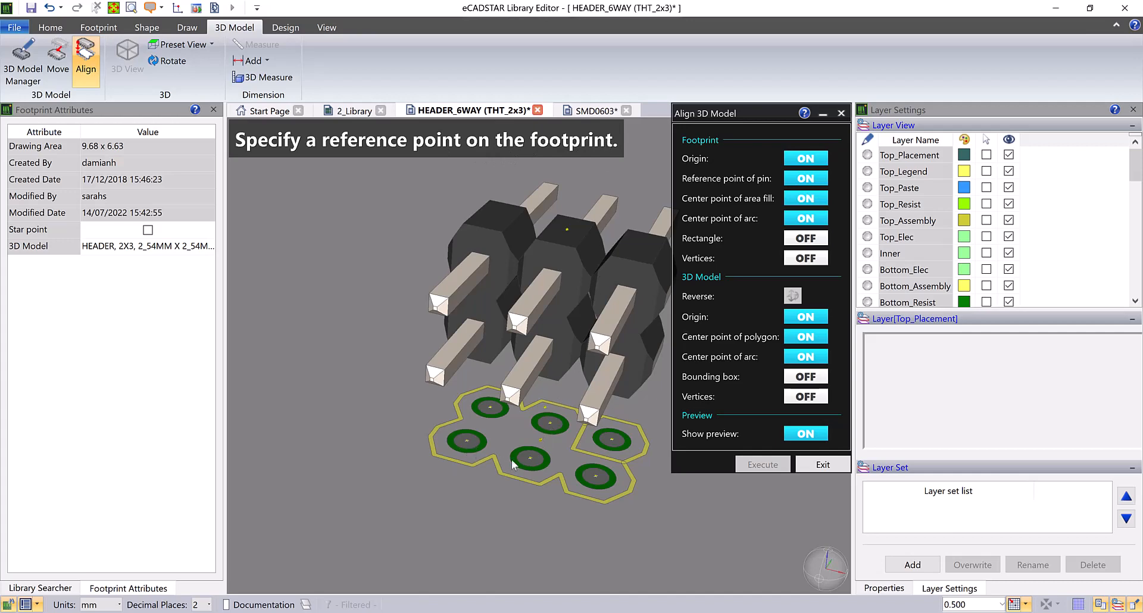
{"action": "middle_click_drag", "start_coordinate": [575, 429], "coordinate": [530, 415]}
{"action": "scroll", "coordinate": [529, 417], "scroll_direction": "up", "scroll_amount": 2}
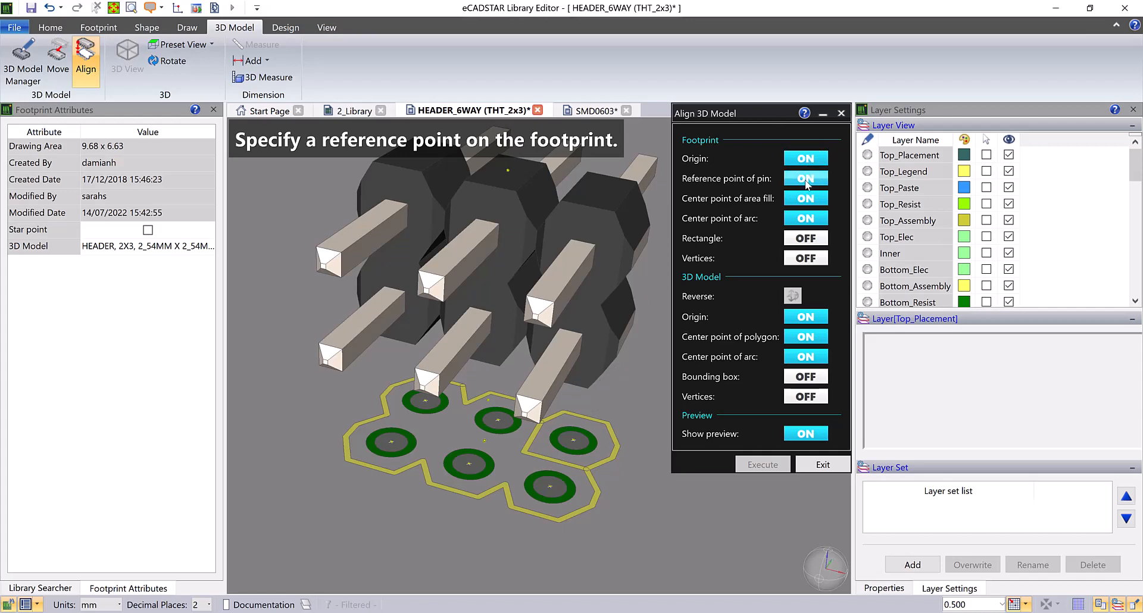
{"action": "left_click", "coordinate": [805, 179]}
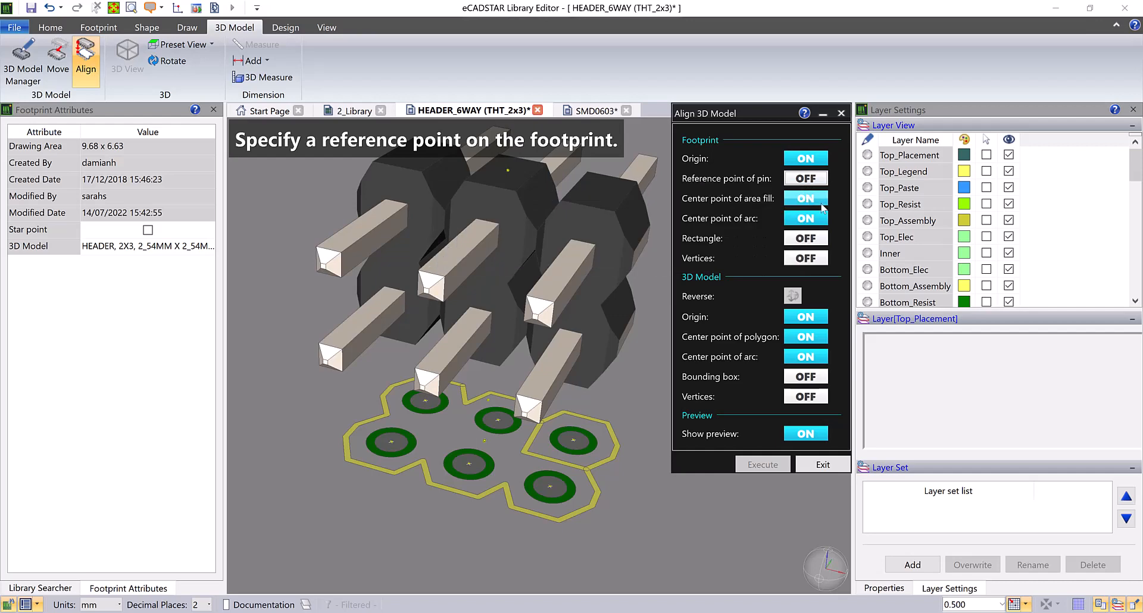
{"action": "left_click", "coordinate": [822, 205]}
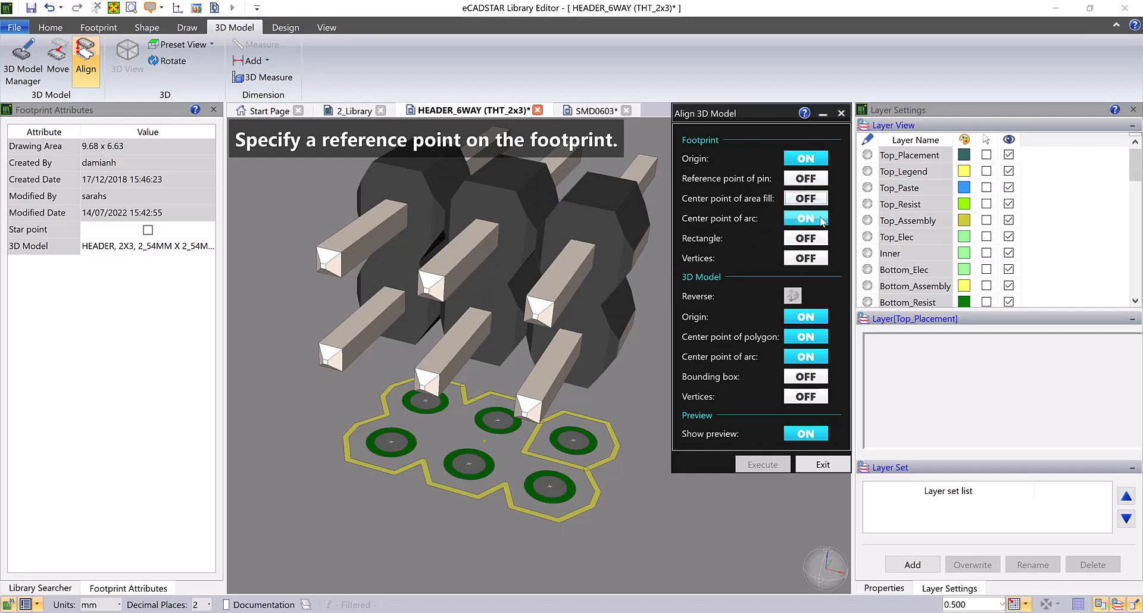
{"action": "left_click", "coordinate": [806, 337]}
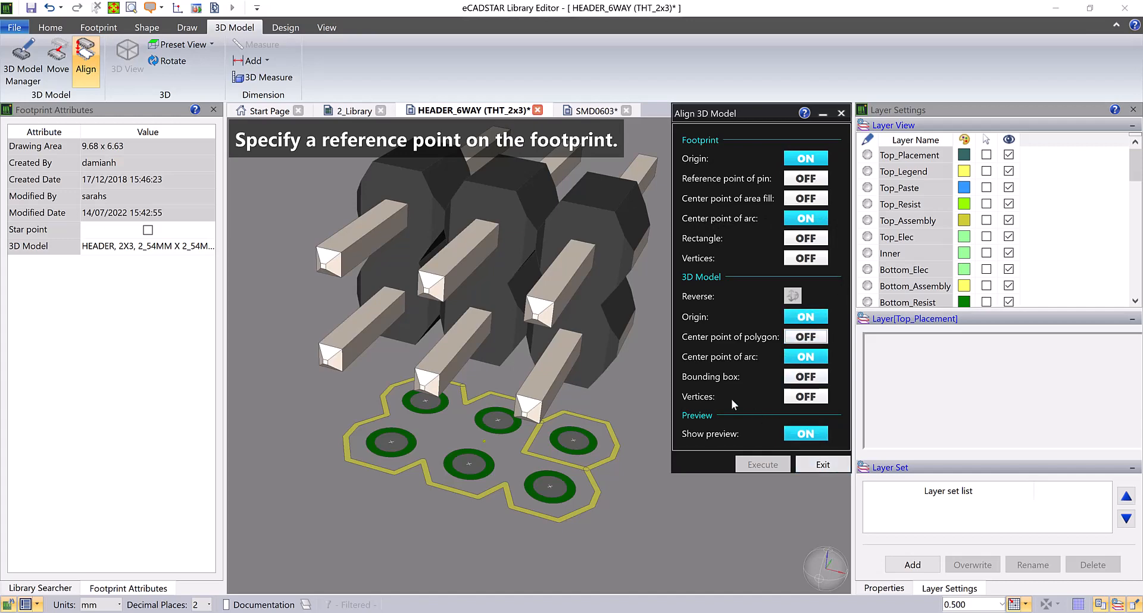
- Re-enable the footprint's Reference point of pin option and choose the center of the separately outlined pad as footprint reference point
{"action": "middle_click_drag", "start_coordinate": [468, 411], "coordinate": [469, 434]}
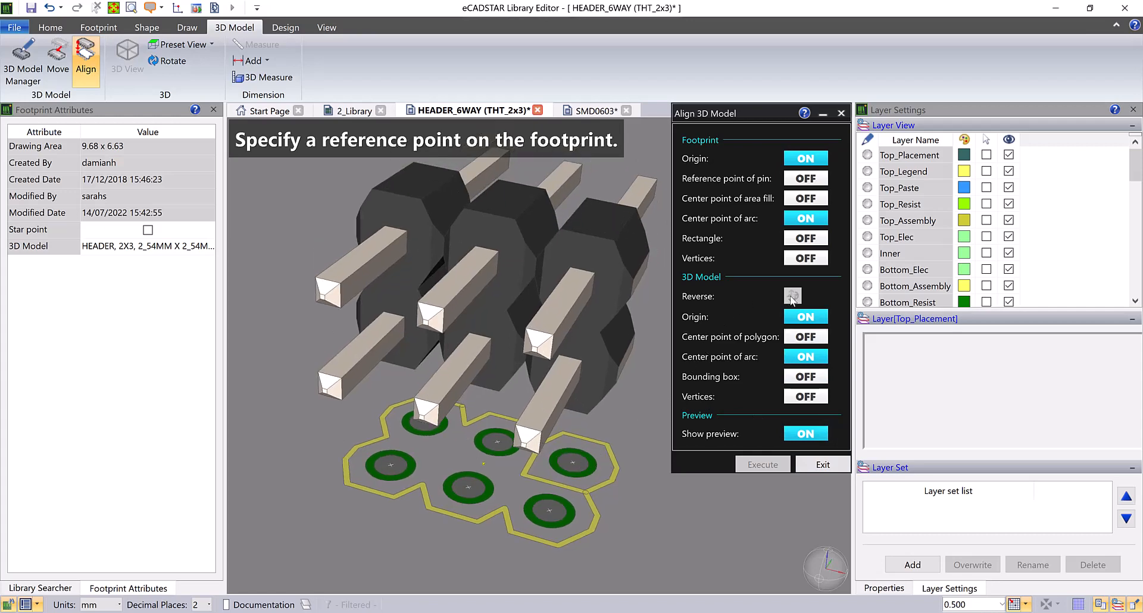
{"action": "left_click", "coordinate": [809, 338]}
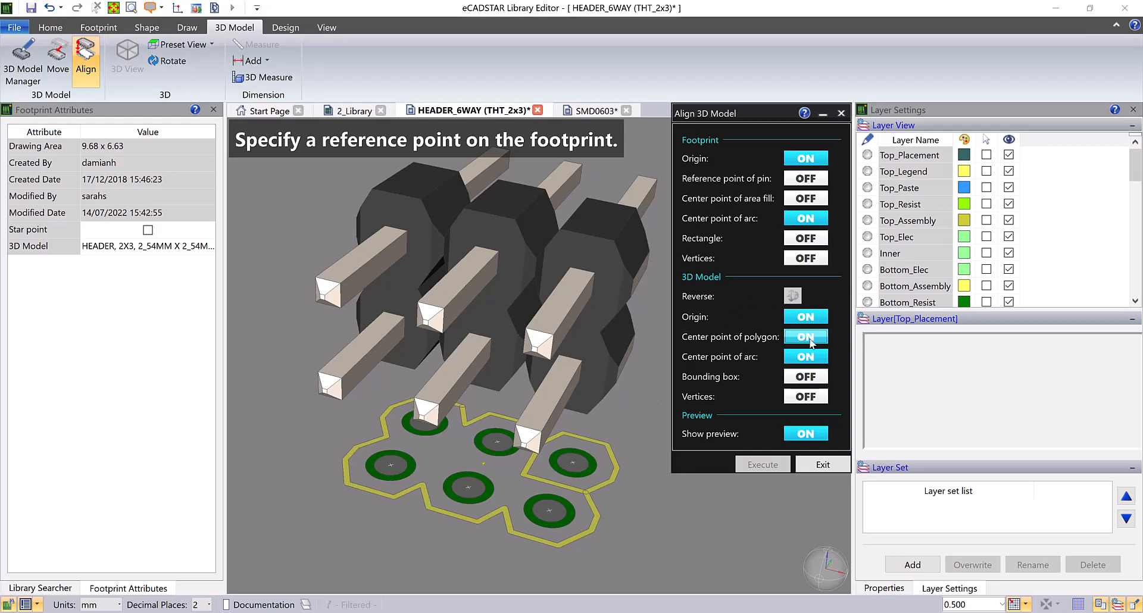
{"action": "left_click", "coordinate": [807, 179]}
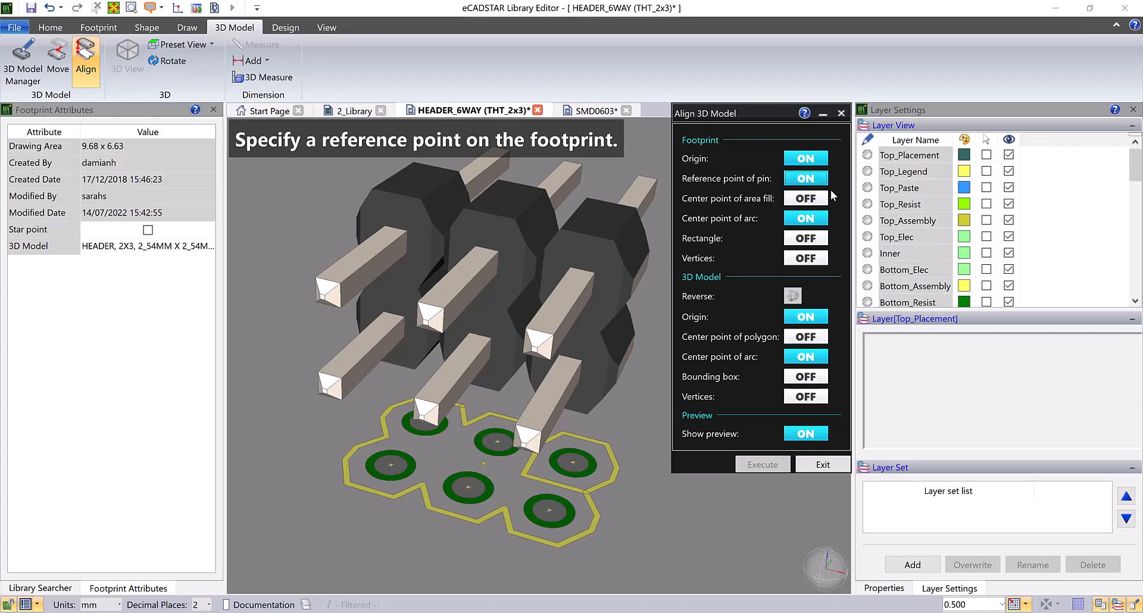
{"action": "left_click", "coordinate": [573, 464]}
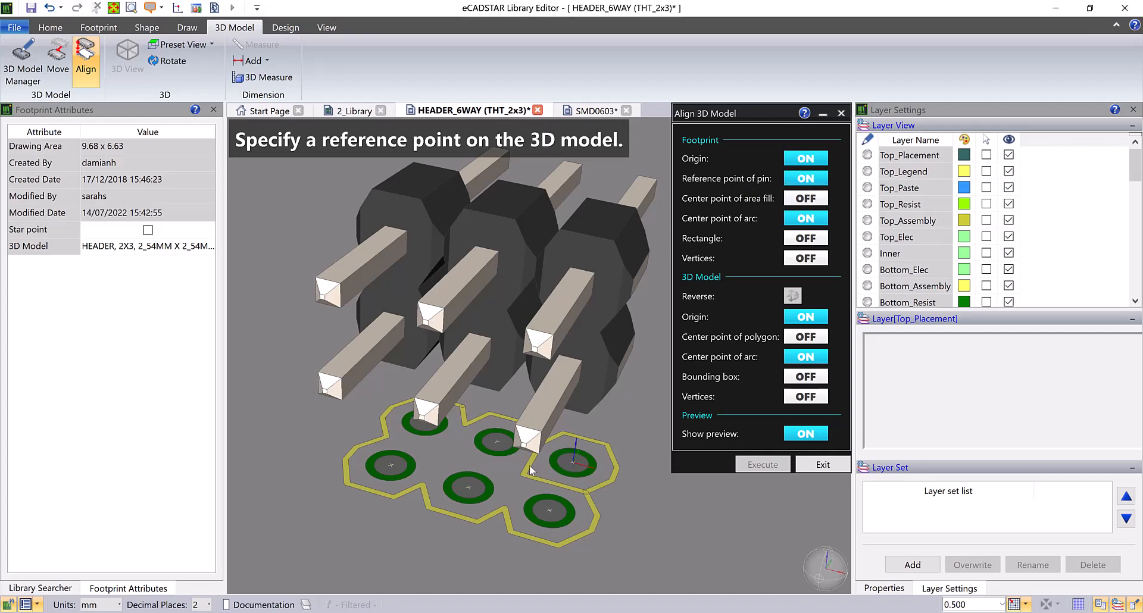
- Enable Center point of polygon for the 3D model and choose the tip center of the upper row's first pin as model reference
{"action": "left_click", "coordinate": [814, 338]}
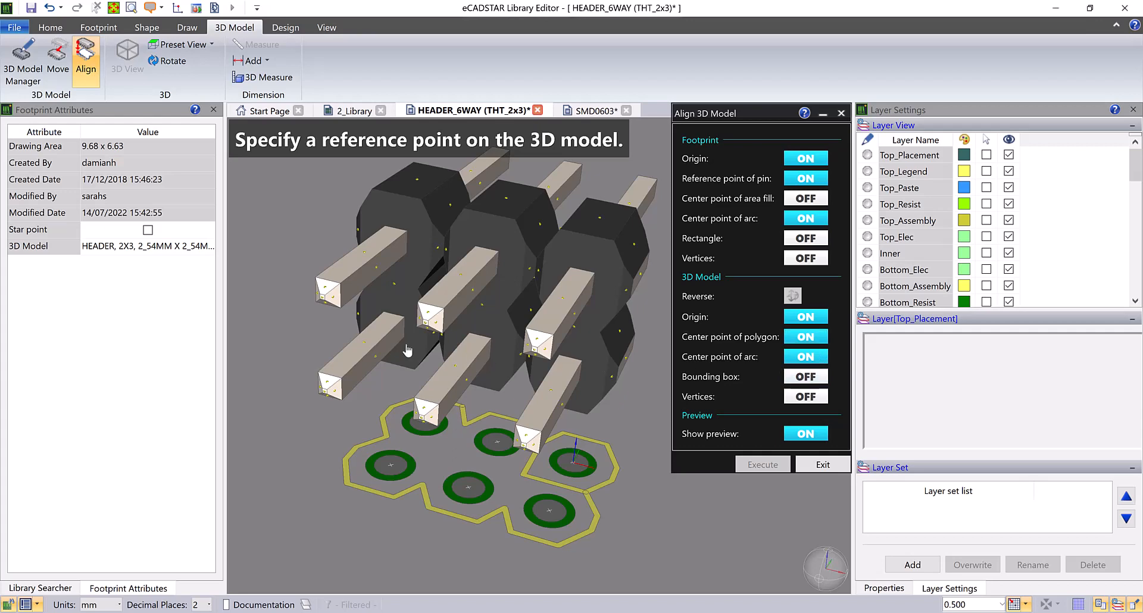
{"action": "middle_click_drag", "start_coordinate": [462, 437], "coordinate": [536, 438]}
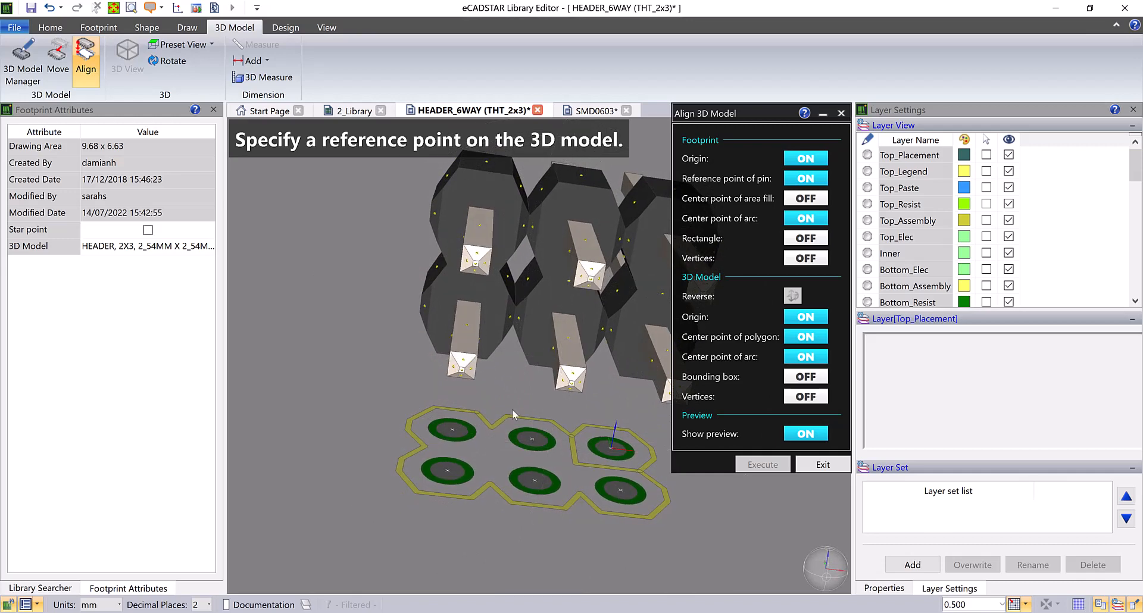
{"action": "left_click", "coordinate": [477, 260]}
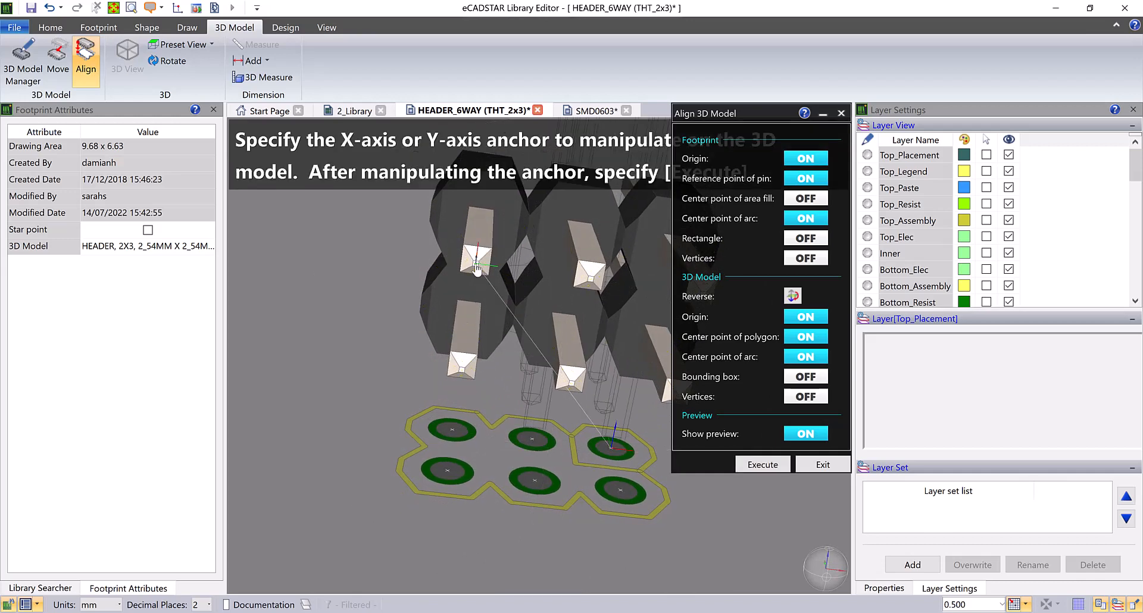
- Lengthen the X-axis anchor at the 3D model's reference point for easier handling
{"action": "middle_click_drag", "start_coordinate": [545, 451], "coordinate": [517, 457]}
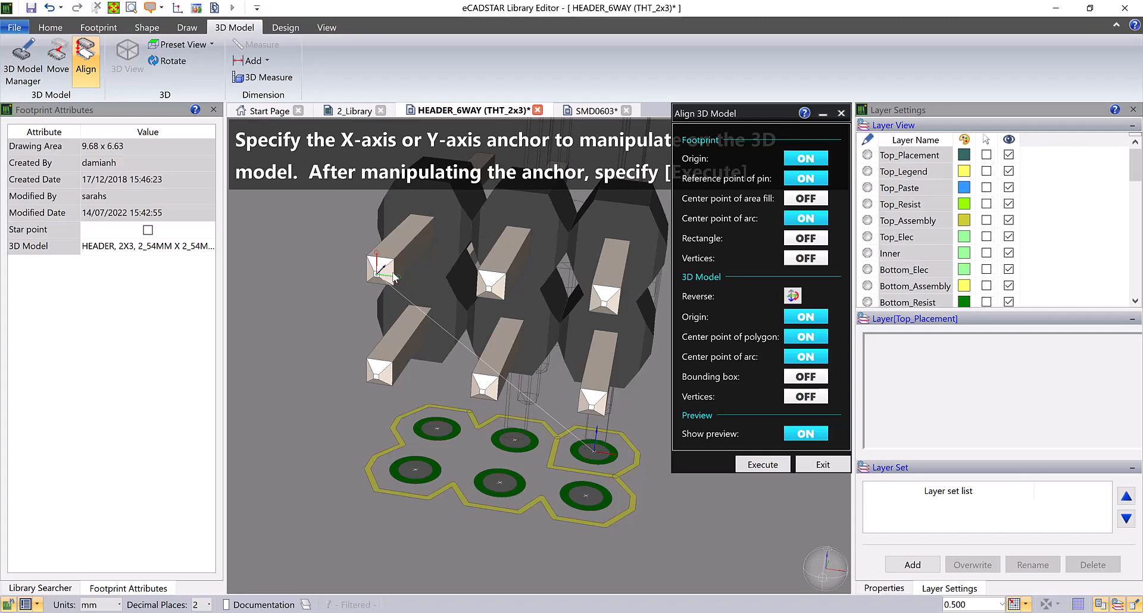
{"action": "scroll", "coordinate": [393, 275], "scroll_direction": "up", "scroll_amount": 5}
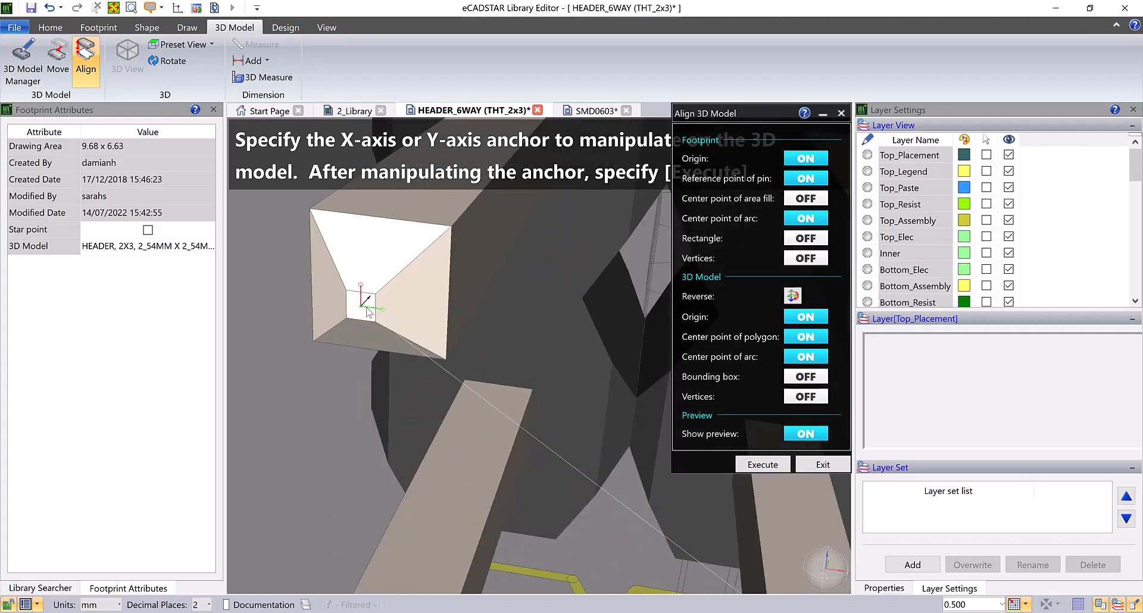
{"action": "scroll", "coordinate": [380, 311], "scroll_direction": "down", "scroll_amount": 3}
{"action": "scroll", "coordinate": [379, 310], "scroll_direction": "down", "scroll_amount": 3}
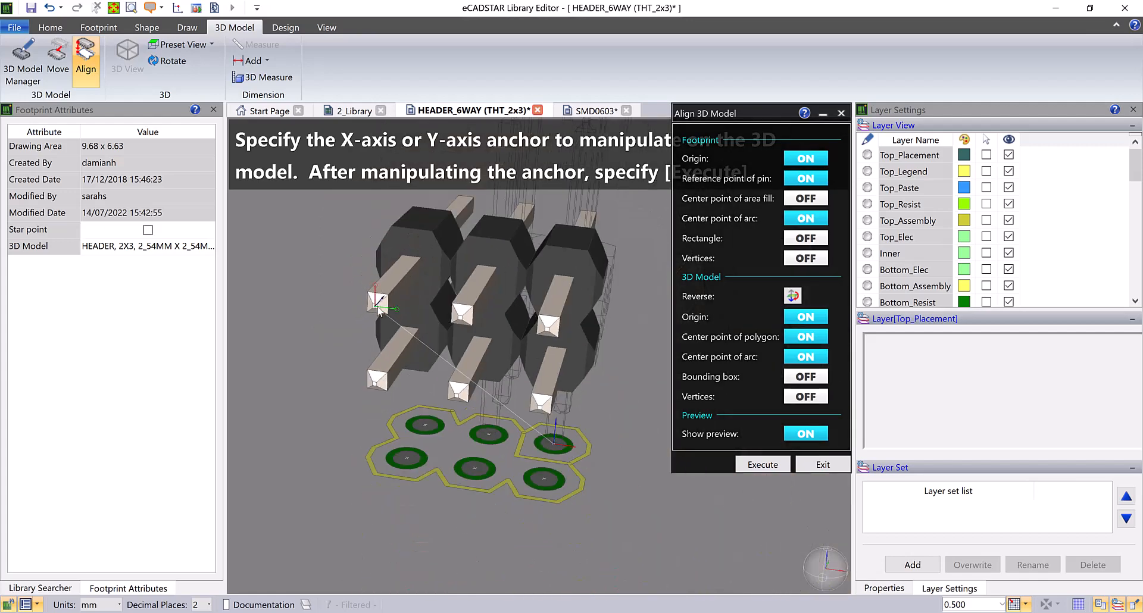
{"action": "left_click_drag", "start_coordinate": [375, 283], "coordinate": [349, 257]}
{"action": "scroll", "coordinate": [461, 317], "scroll_direction": "up", "scroll_amount": 1}
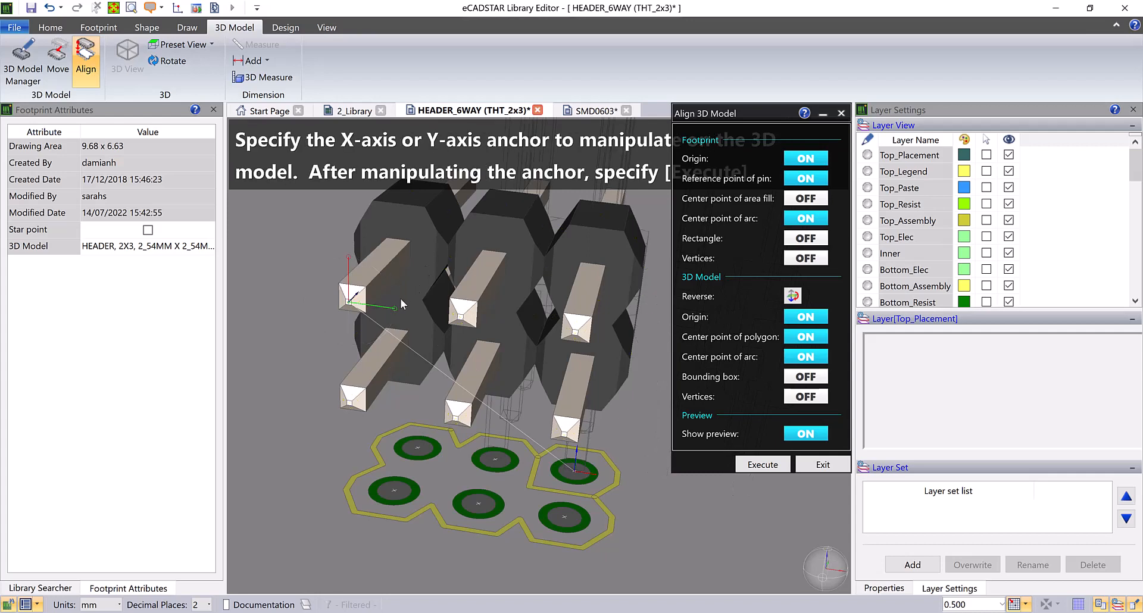
{"action": "scroll", "coordinate": [375, 277], "scroll_direction": "down", "scroll_amount": 1}
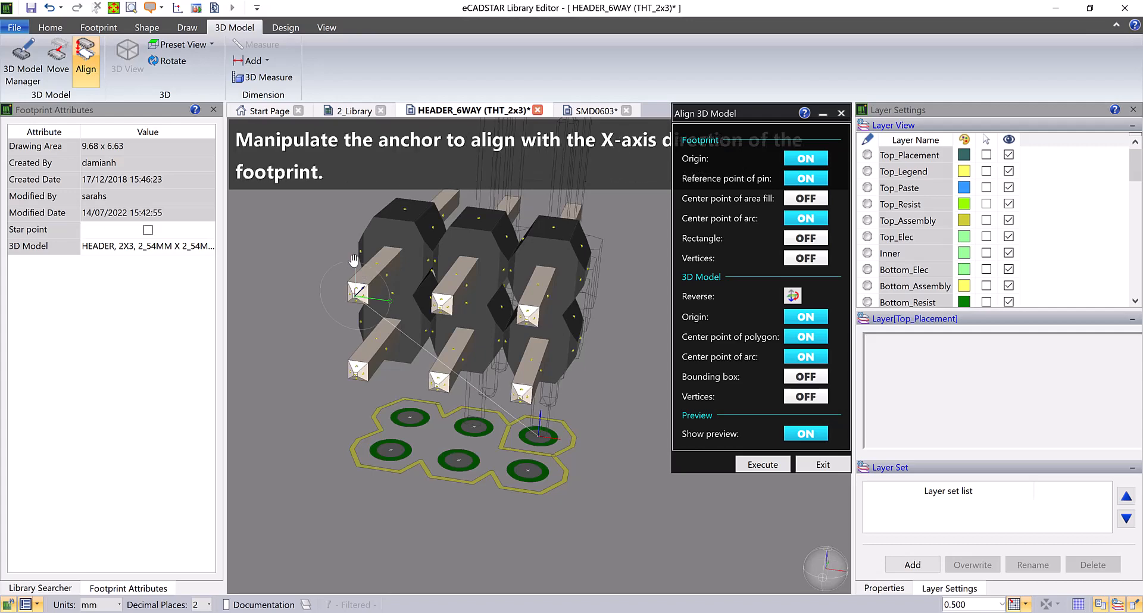
- Align the 3D model's X-axis anchor with the tip center of the adjacent pin in the upper row
{"action": "left_click_drag", "start_coordinate": [354, 266], "coordinate": [443, 311]}
{"action": "scroll", "coordinate": [441, 307], "scroll_direction": "up", "scroll_amount": 4}
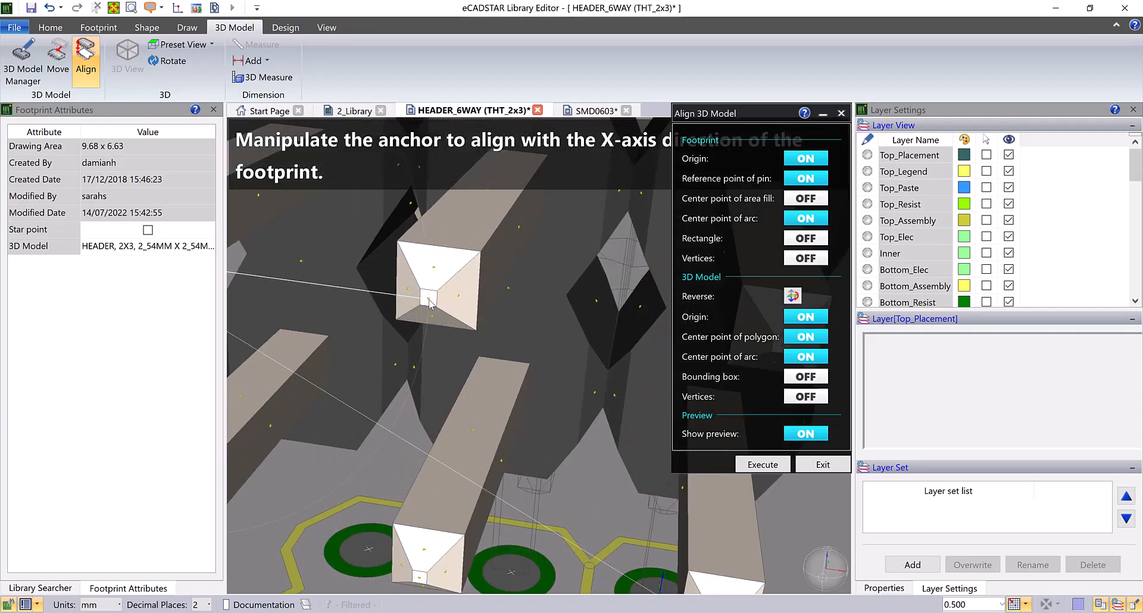
{"action": "left_click", "coordinate": [429, 299]}
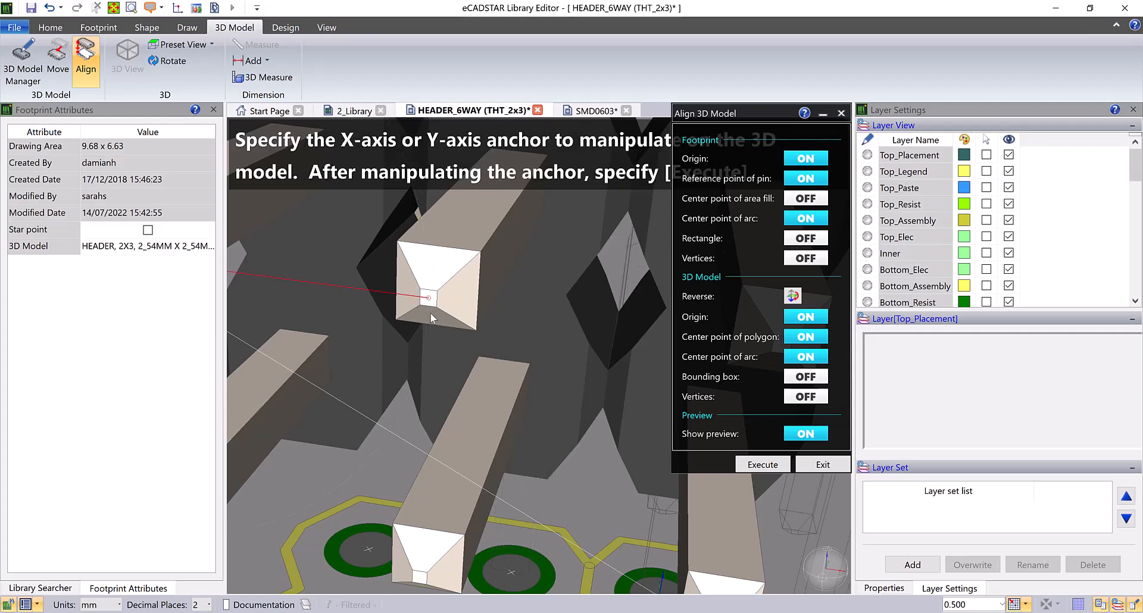
{"action": "scroll", "coordinate": [431, 318], "scroll_direction": "down", "scroll_amount": 5}
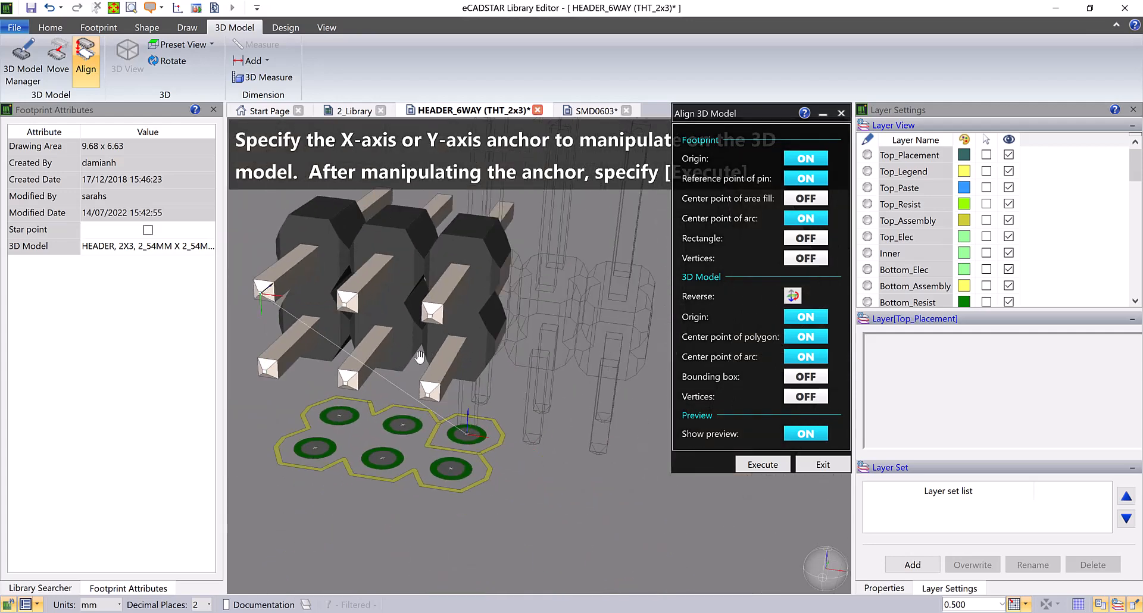
- Try the Y-axis anchor on the adjacent upper pin's tip center, and turn the X-axis anchor back toward that pin
{"action": "middle_click_drag", "start_coordinate": [420, 356], "coordinate": [494, 322]}
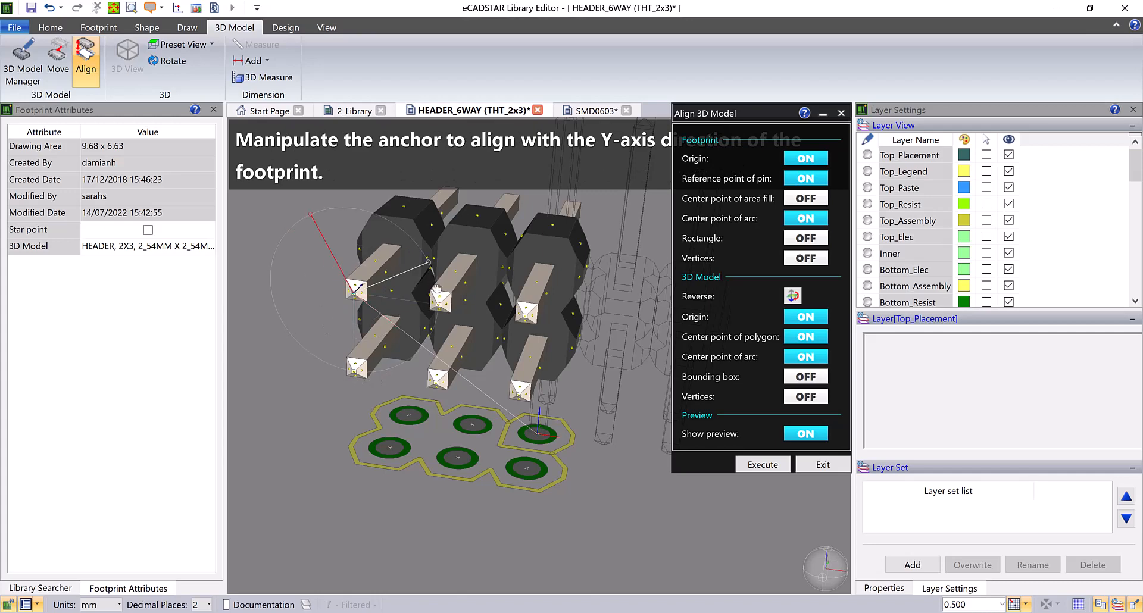
{"action": "scroll", "coordinate": [417, 317], "scroll_direction": "up", "scroll_amount": 8}
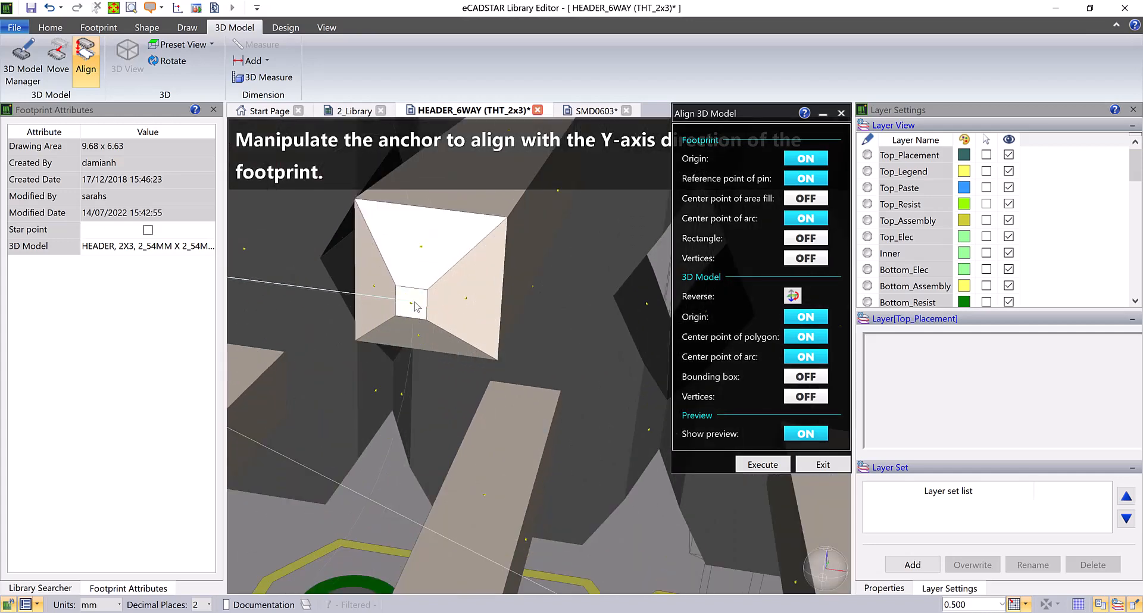
{"action": "scroll", "coordinate": [420, 311], "scroll_direction": "down", "scroll_amount": 8}
{"action": "scroll", "coordinate": [421, 310], "scroll_direction": "down", "scroll_amount": 3}
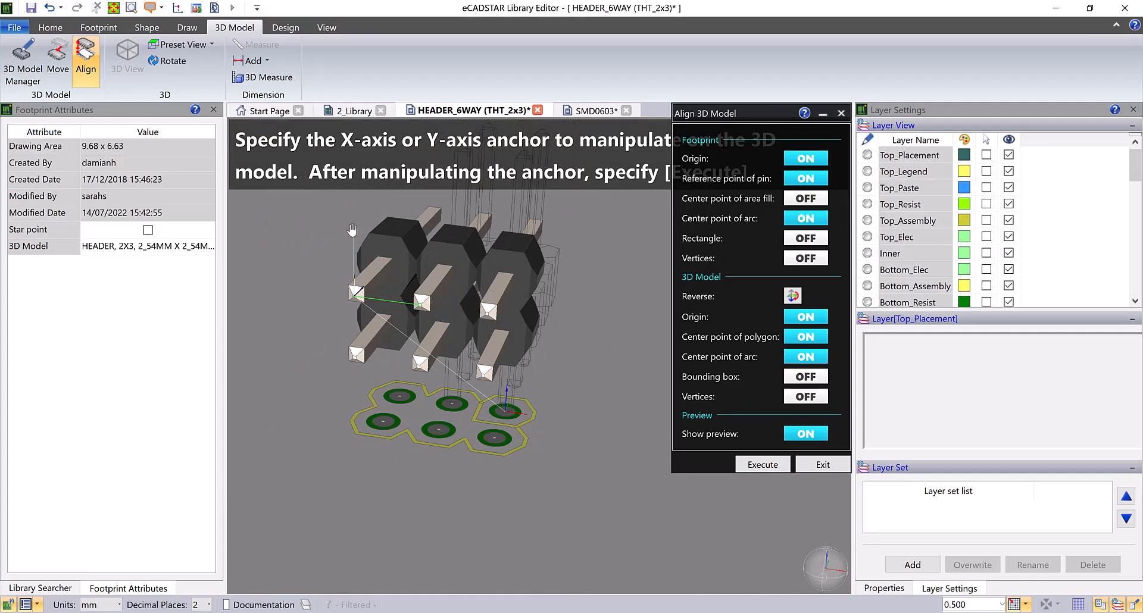
{"action": "left_click", "coordinate": [422, 348]}
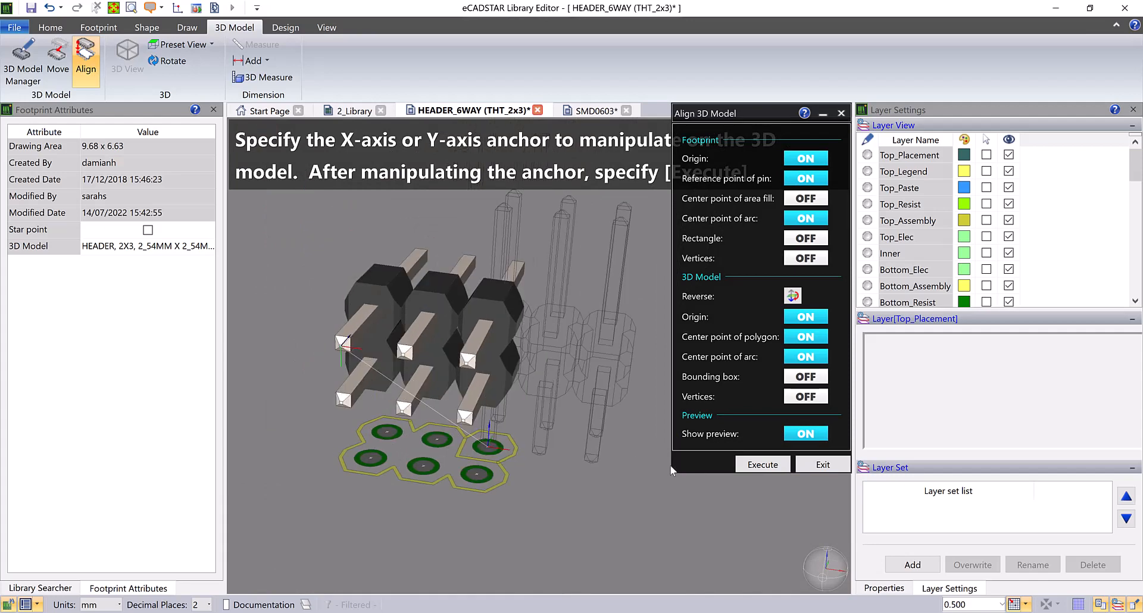
- Apply the alignment of the header's 3D model to the footprint reference point and finish the Align command
{"action": "left_click", "coordinate": [764, 468]}
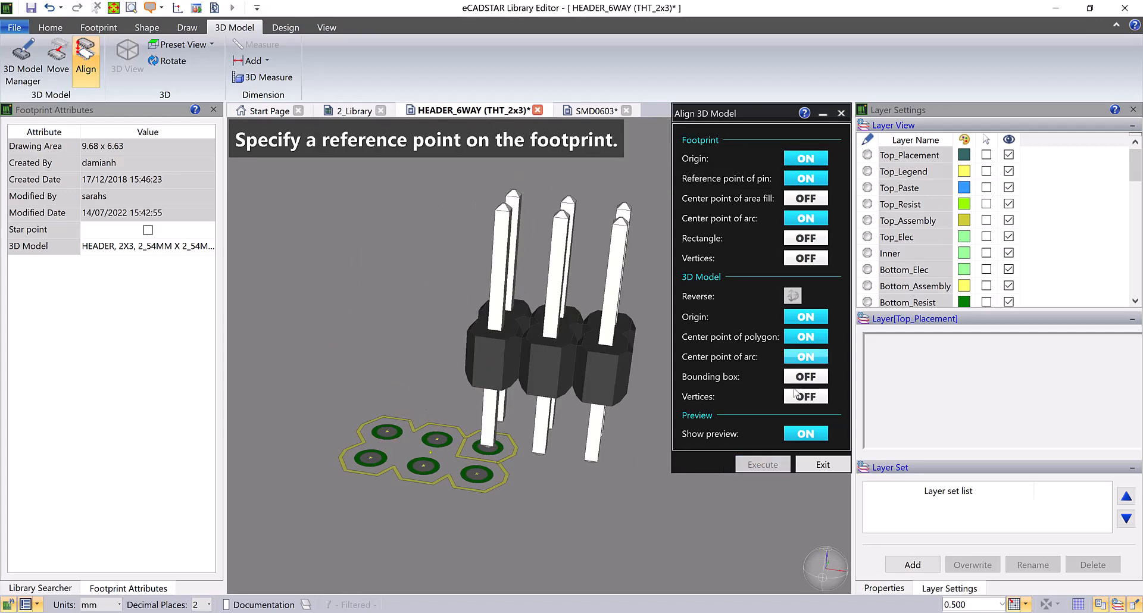
{"action": "left_click", "coordinate": [816, 464]}
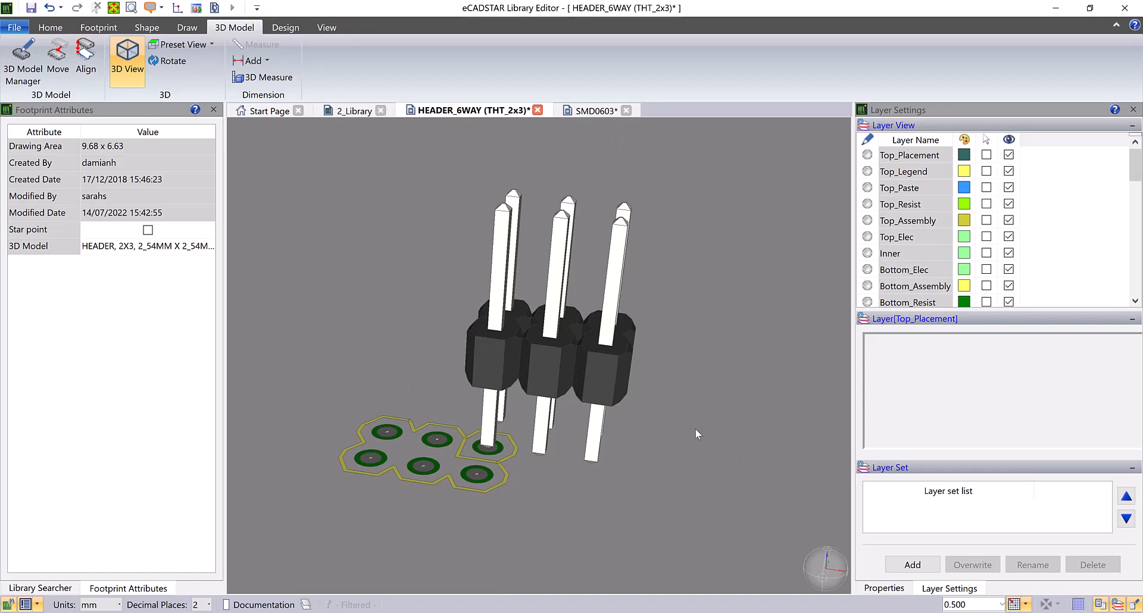
- Rotate the header's 3D model by a relative 180° around the Z-axis with the Move command
{"action": "left_click", "coordinate": [58, 56]}
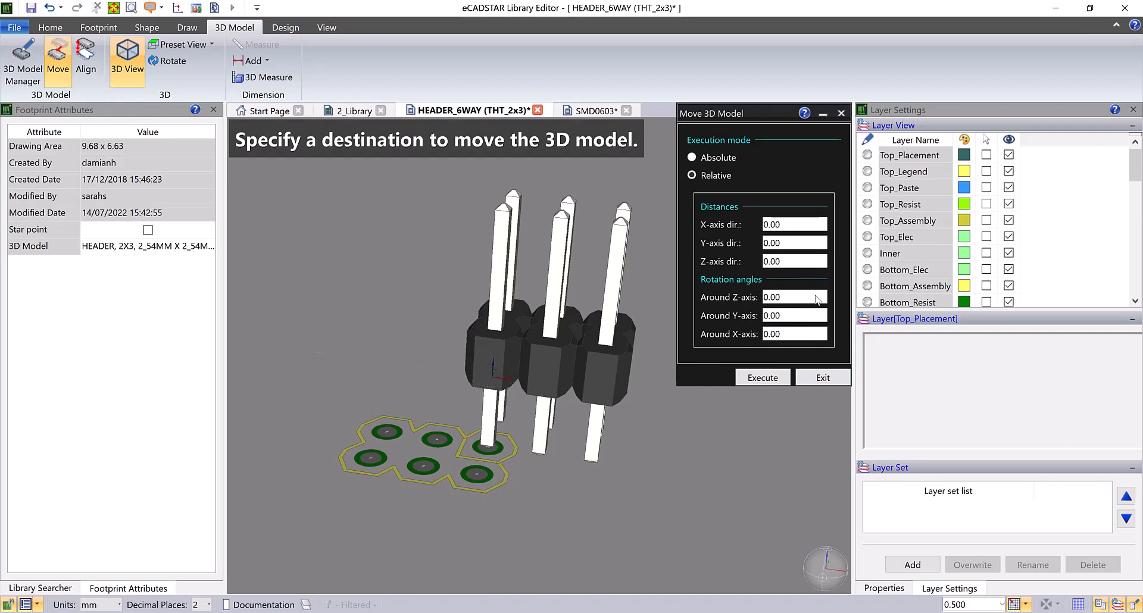
{"action": "scroll", "coordinate": [502, 380], "scroll_direction": "up", "scroll_amount": 1}
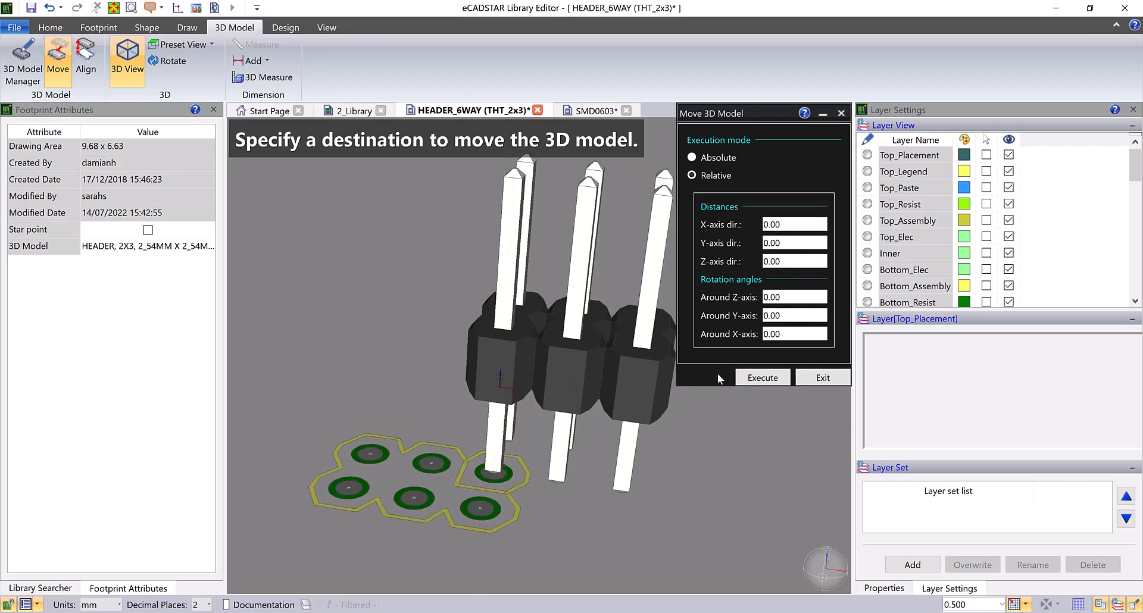
{"action": "left_click", "coordinate": [772, 297]}
{"action": "key", "text": "BackSpace"}
{"action": "type", "text": "1"}
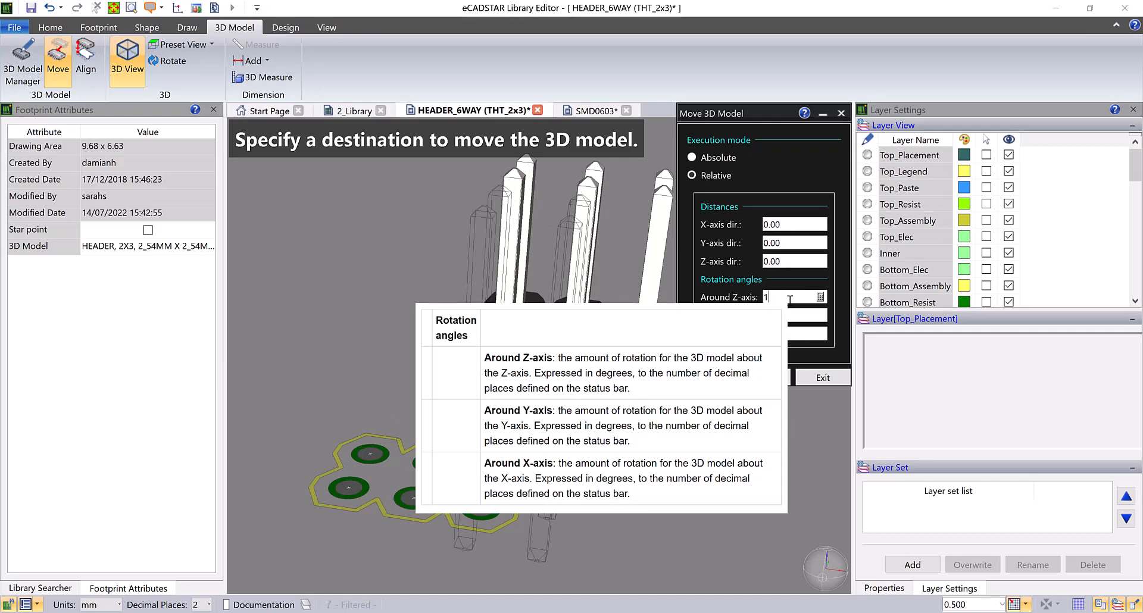
{"action": "type", "text": "80"}
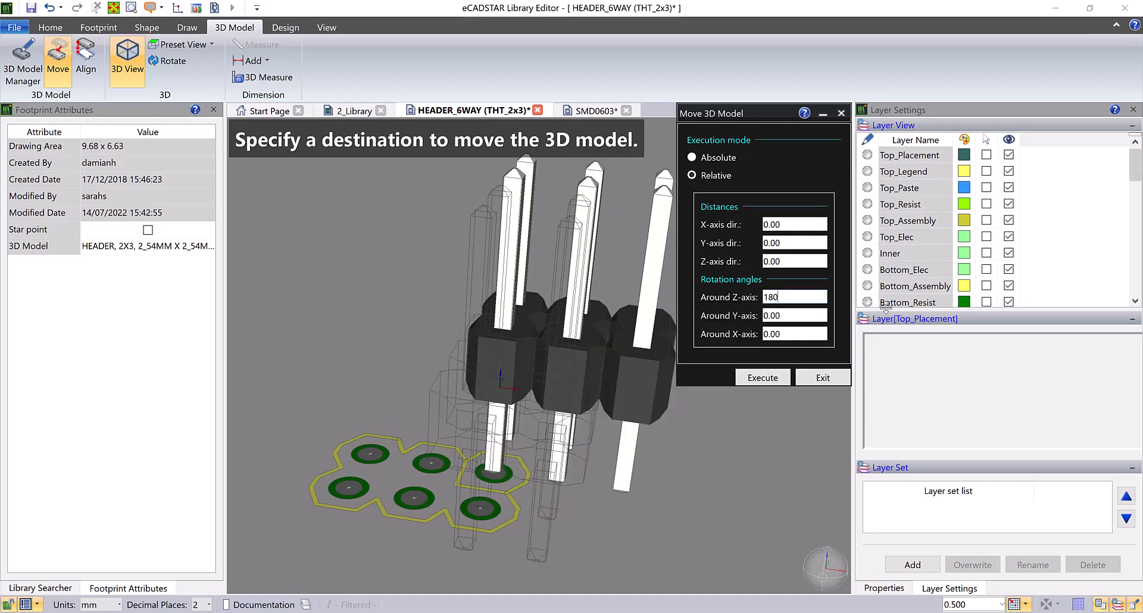
{"action": "key", "text": "Return"}
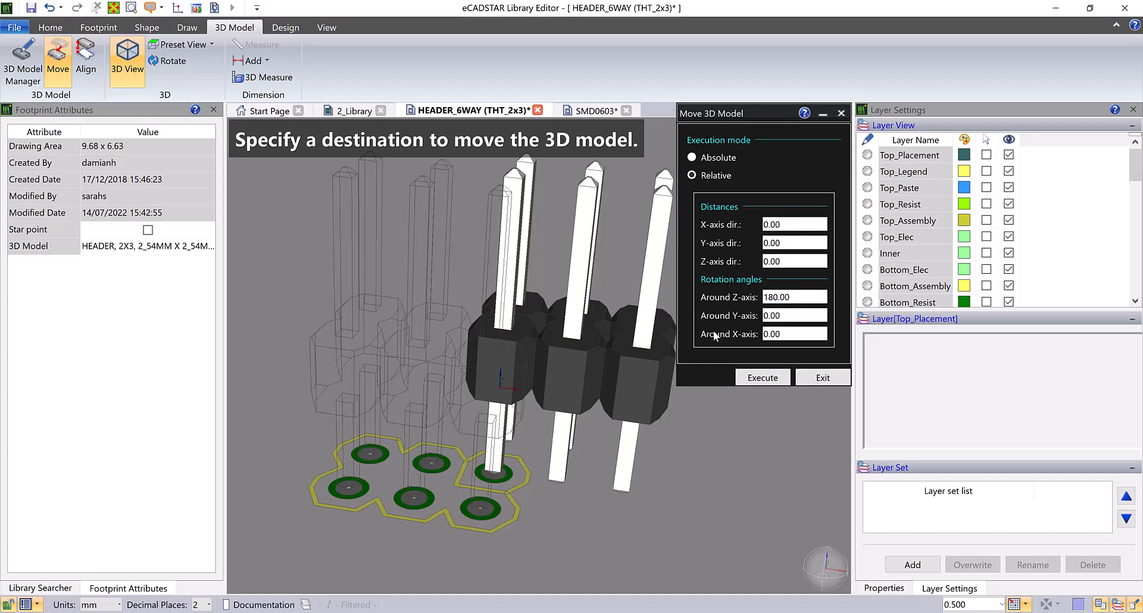
{"action": "left_click", "coordinate": [775, 379]}
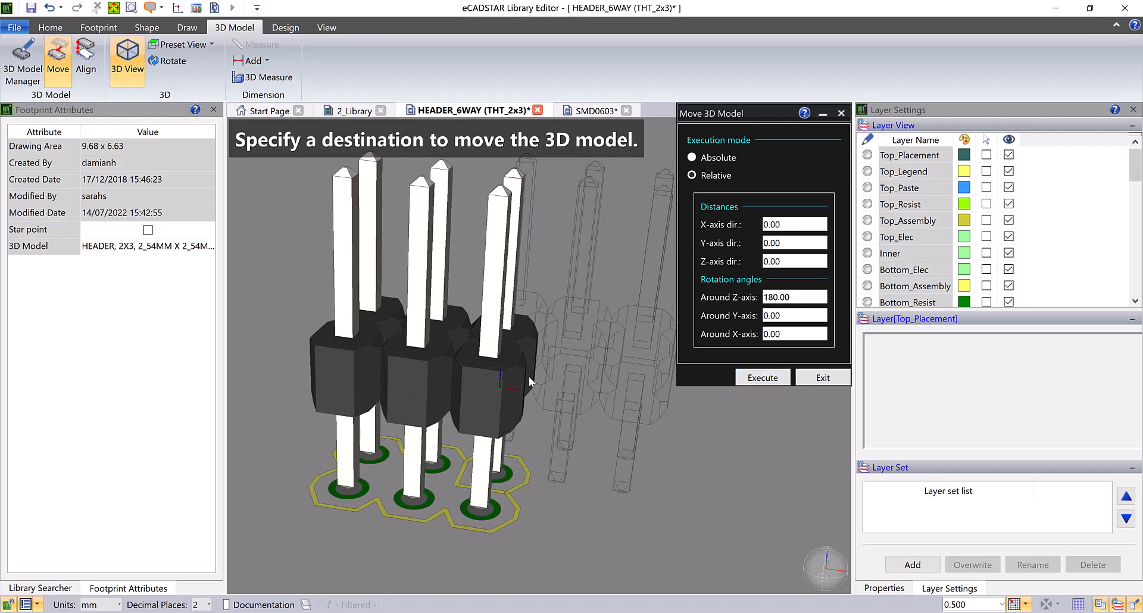
- Lower the header's 3D model along its Z-axis until the plastic body sits on the footprint and the pins pass through the pads
{"action": "middle_click_drag", "start_coordinate": [546, 426], "coordinate": [604, 401]}
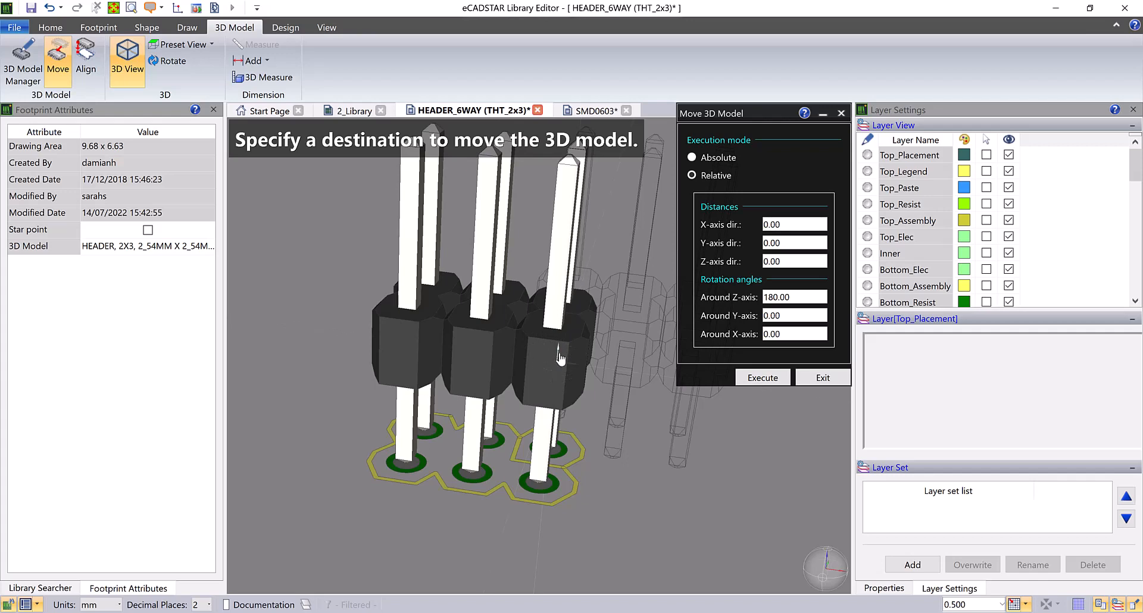
{"action": "left_click_drag", "start_coordinate": [560, 357], "coordinate": [543, 436]}
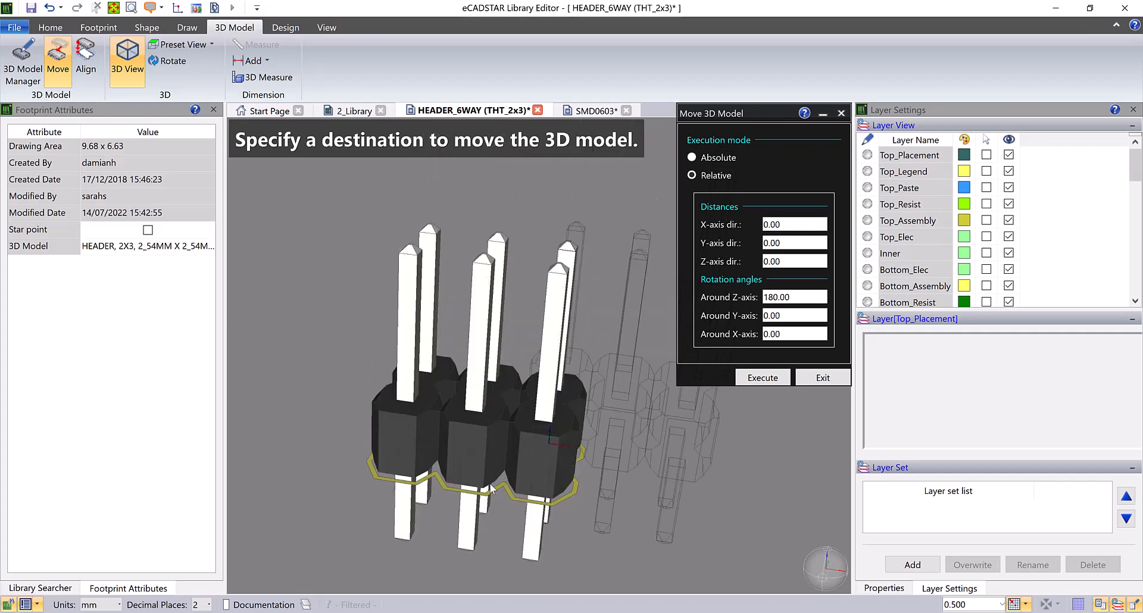
{"action": "mouse_move", "coordinate": [489, 481]}
{"action": "middle_mouse_down"}
{"action": "mouse_move", "coordinate": [526, 377]}
{"action": "mouse_move", "coordinate": [488, 422]}
{"action": "mouse_move", "coordinate": [471, 475]}
{"action": "middle_mouse_up"}
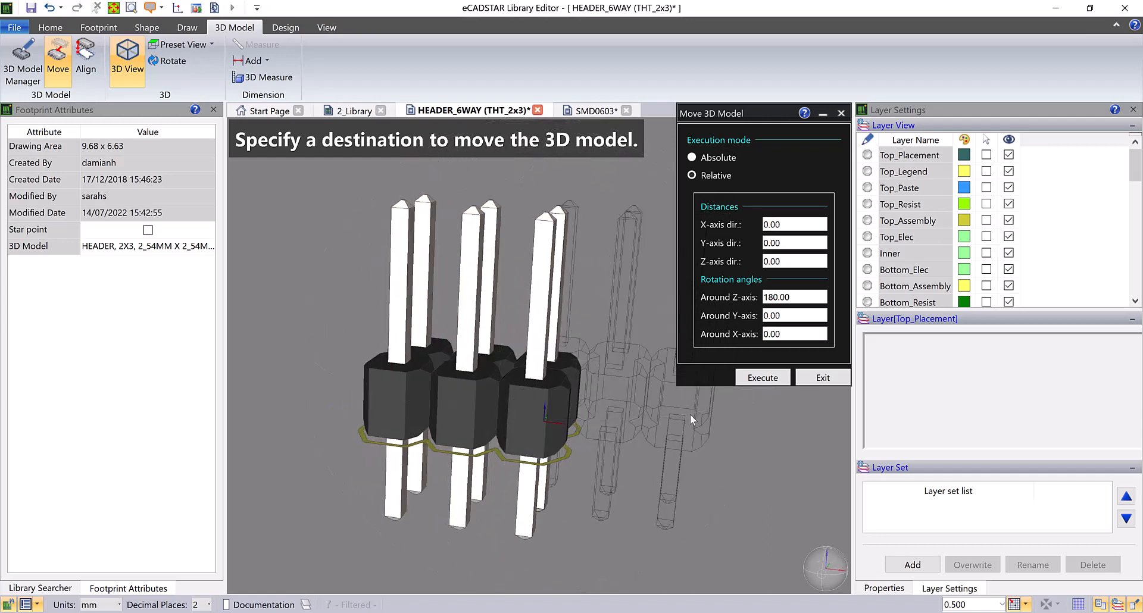
- Apply the 180° rotation around the Z-axis to the header's 3D model two more times
{"action": "left_click", "coordinate": [775, 379]}
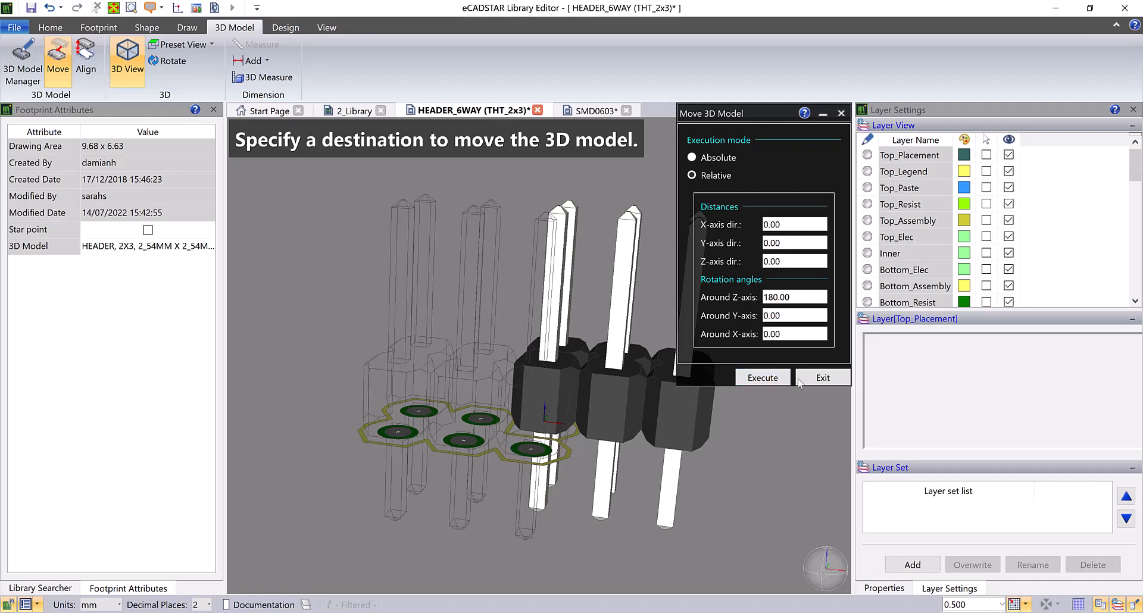
{"action": "left_click", "coordinate": [766, 379]}
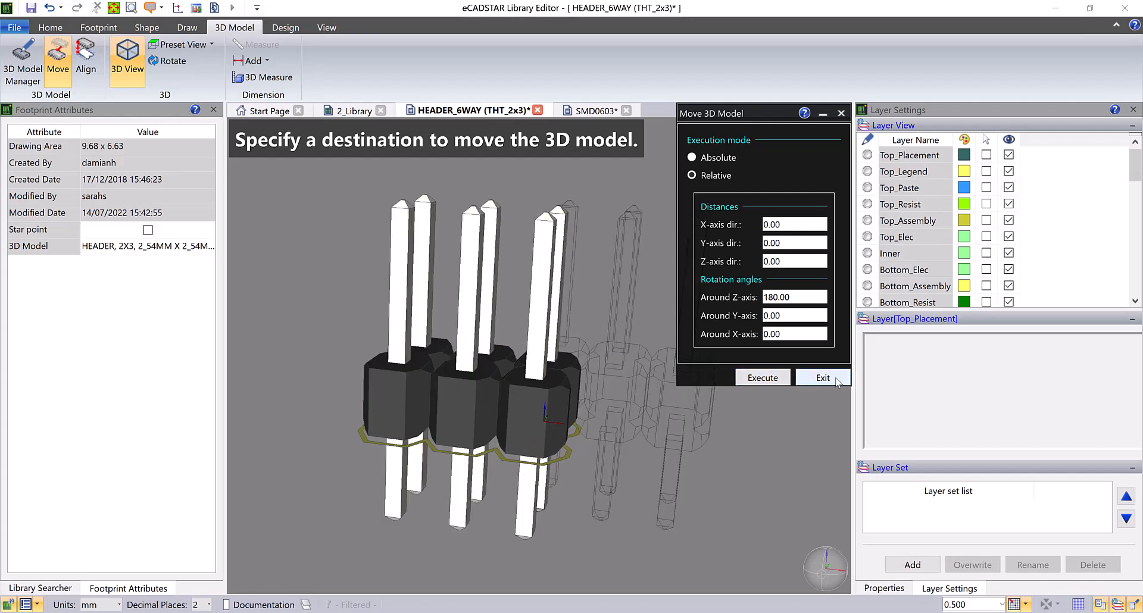
- Finish the Move command, check the header model over its footprint from above, and return to the 2D footprint view
{"action": "left_click", "coordinate": [810, 377]}
{"action": "left_click_drag", "start_coordinate": [480, 422], "coordinate": [562, 435]}
{"action": "middle_click_drag", "start_coordinate": [561, 435], "coordinate": [545, 406]}
{"action": "key", "text": "3"}
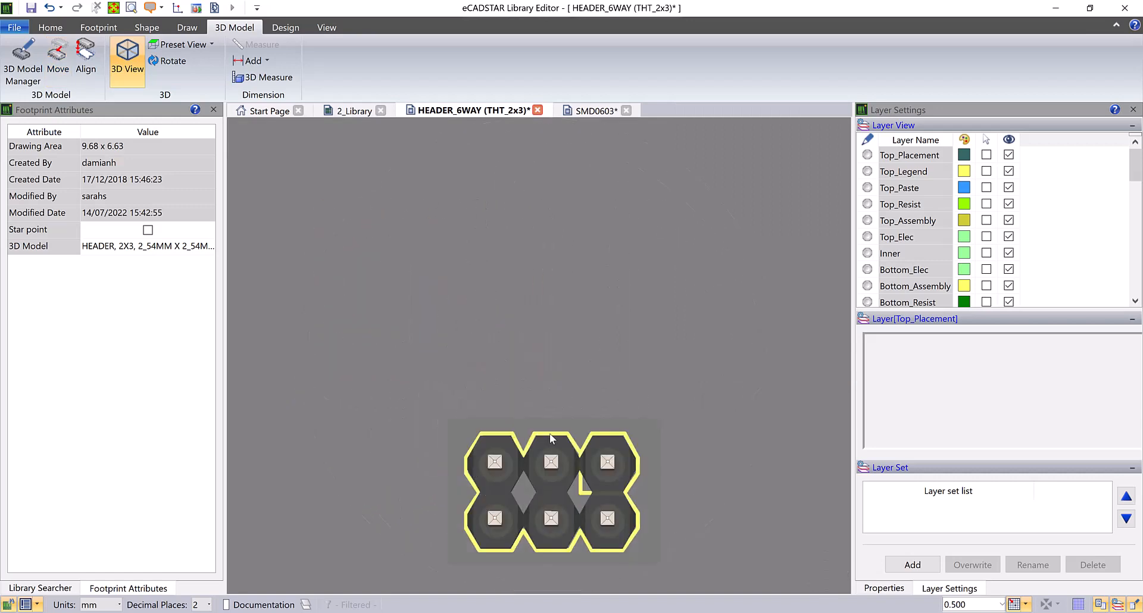
{"action": "middle_click_drag", "start_coordinate": [560, 456], "coordinate": [556, 295]}
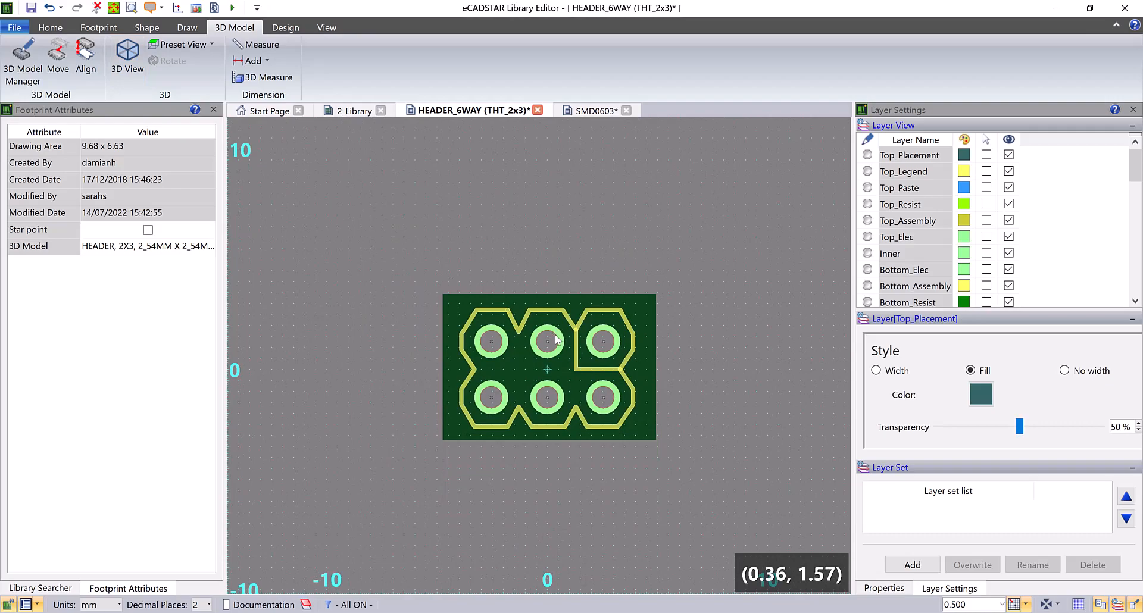